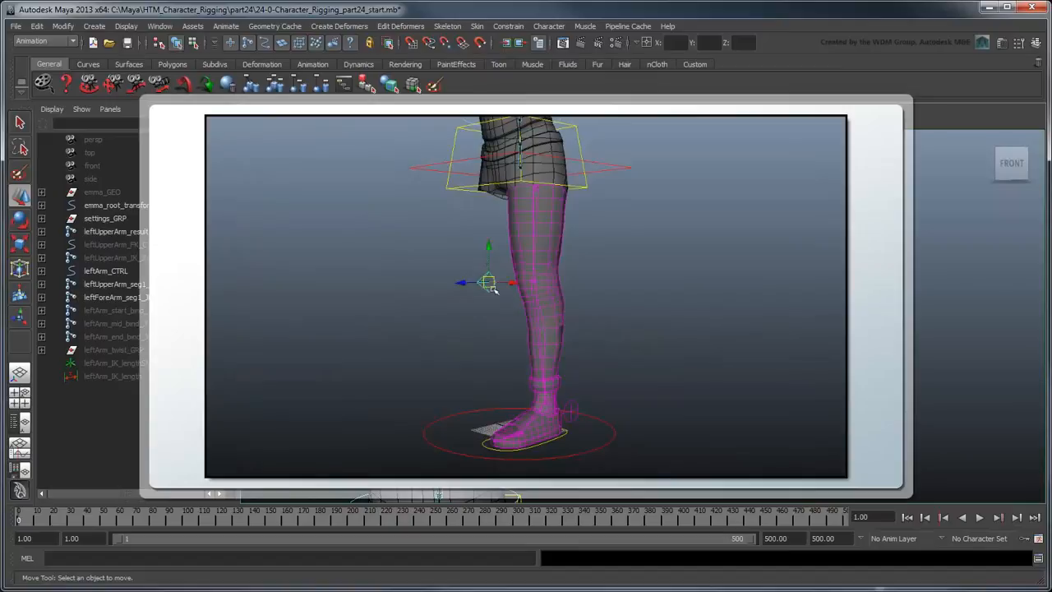
Move the left knee control and adjust the left foot control's Knee Twist to test the leg's pole vector behaviour.
drag(493, 288, 420, 287)
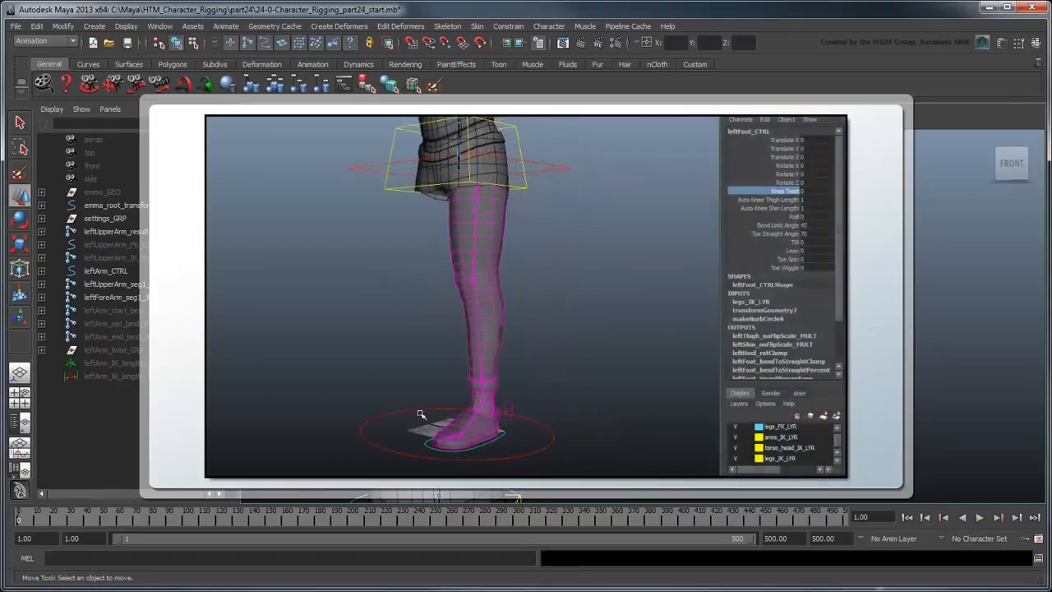
middle_drag(380, 410, 718, 421)
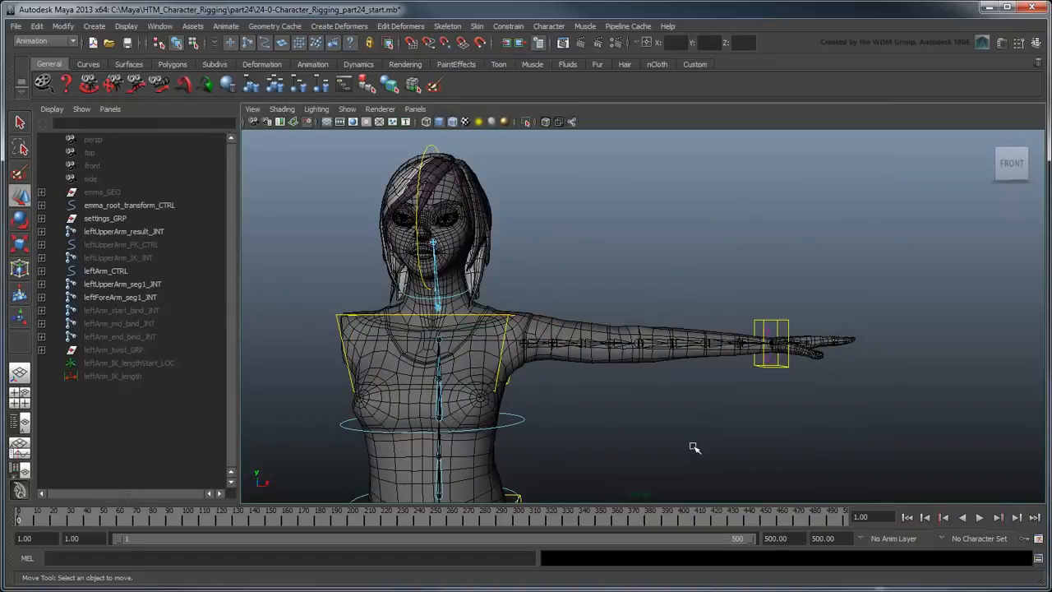
Create a locator and name it leftElbow_LOC.
key(q)
click(97, 29)
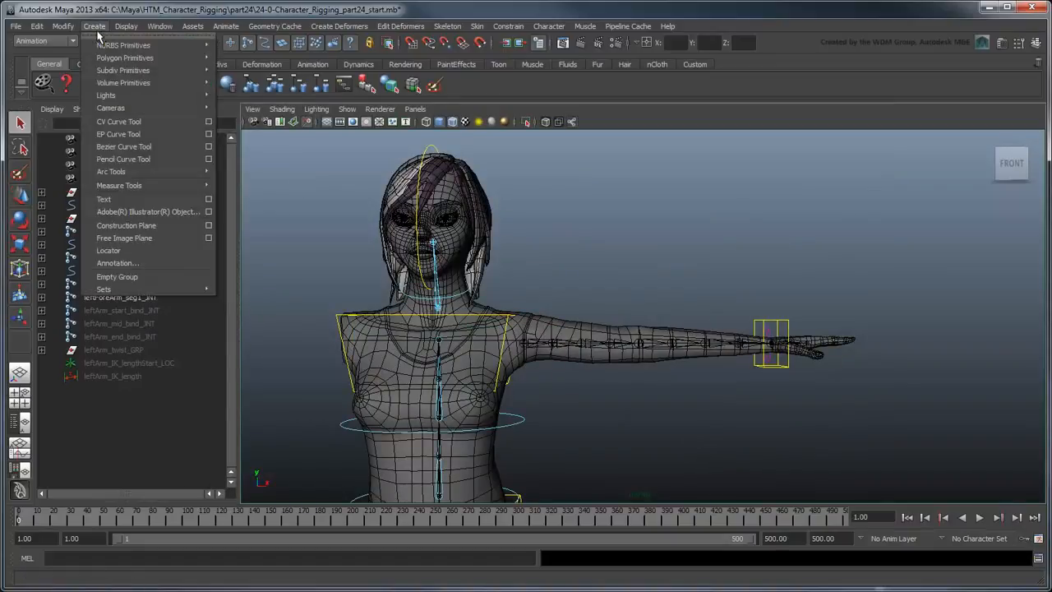
click(148, 251)
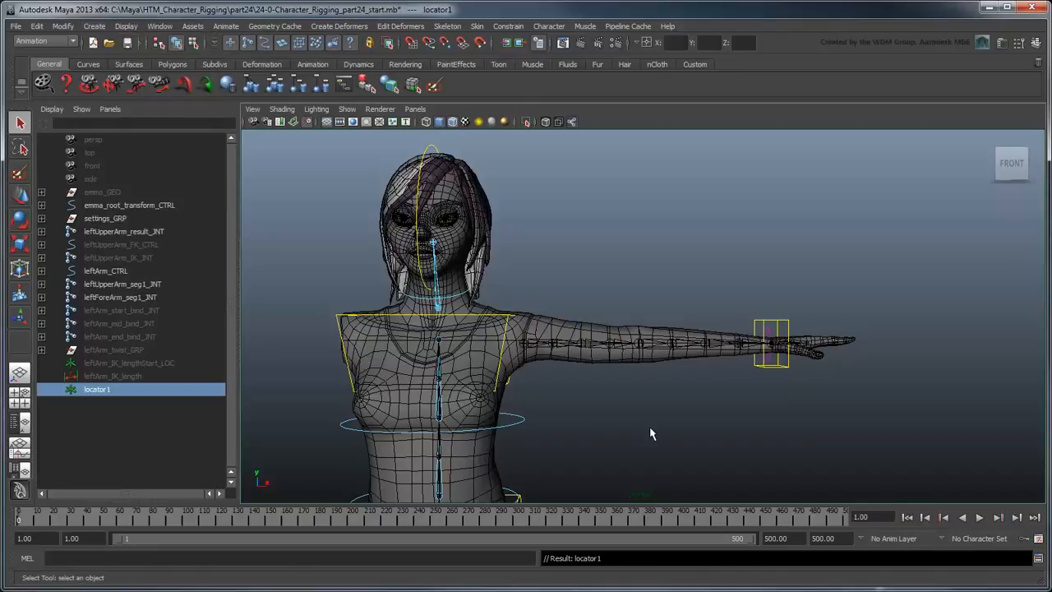
double_click(125, 390)
text(leftElbow_)
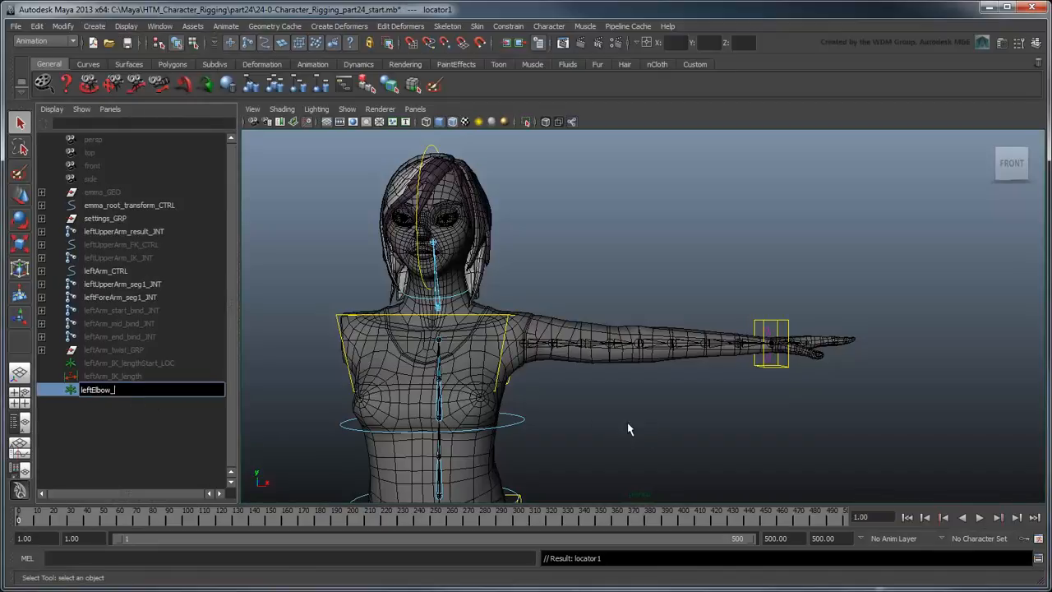
text(LOC)
key(Return)
Snap leftElbow_LOC to the left elbow joint and move it behind the elbow to about -13.16 in Z.
key(w)
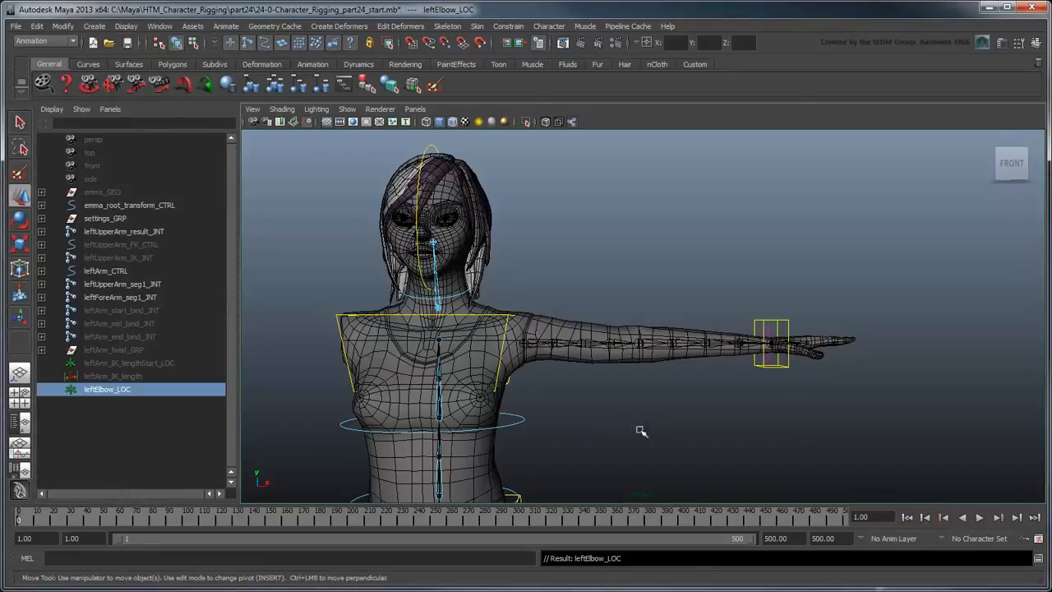
alt+right_drag(641, 428, 650, 410)
alt+middle_drag(650, 410, 723, 402)
alt+right_drag(723, 402, 777, 411)
alt+drag(776, 411, 800, 432)
key(4)
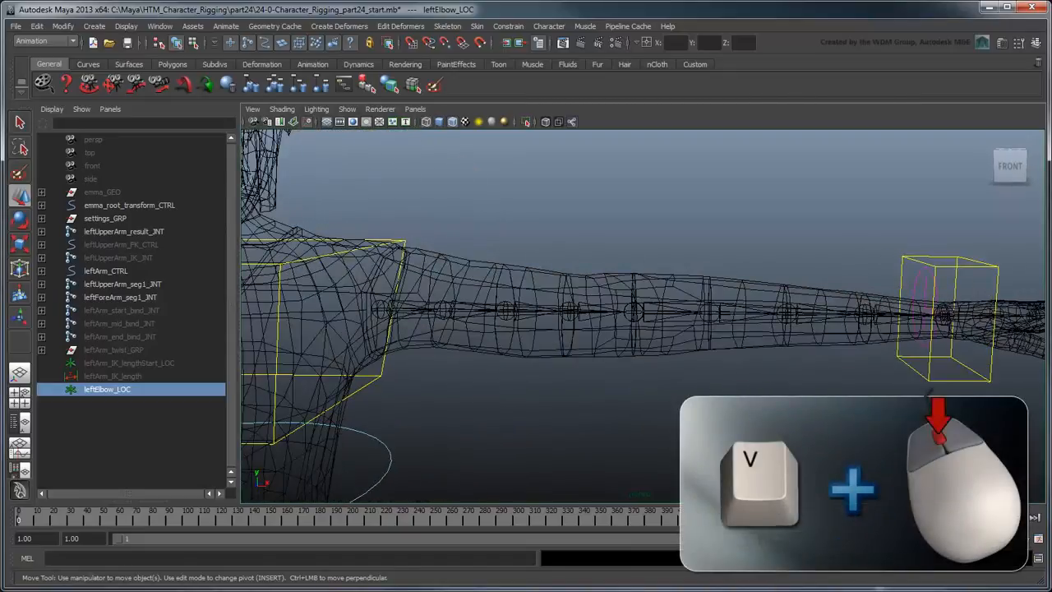
key(v)
middle_drag(658, 289, 642, 318)
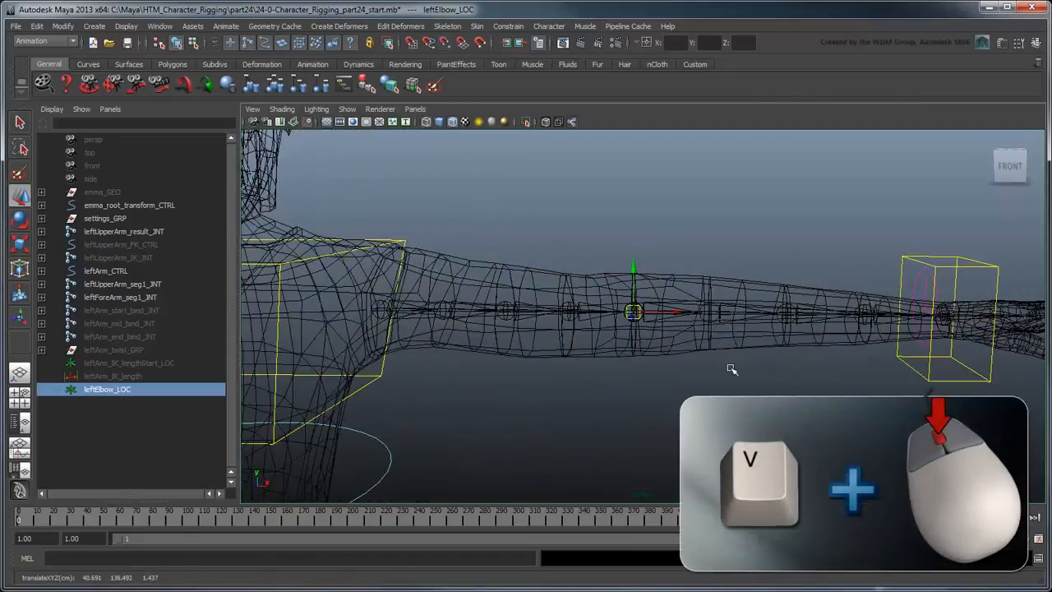
alt+drag(733, 369, 637, 399)
middle_drag(580, 359, 678, 287)
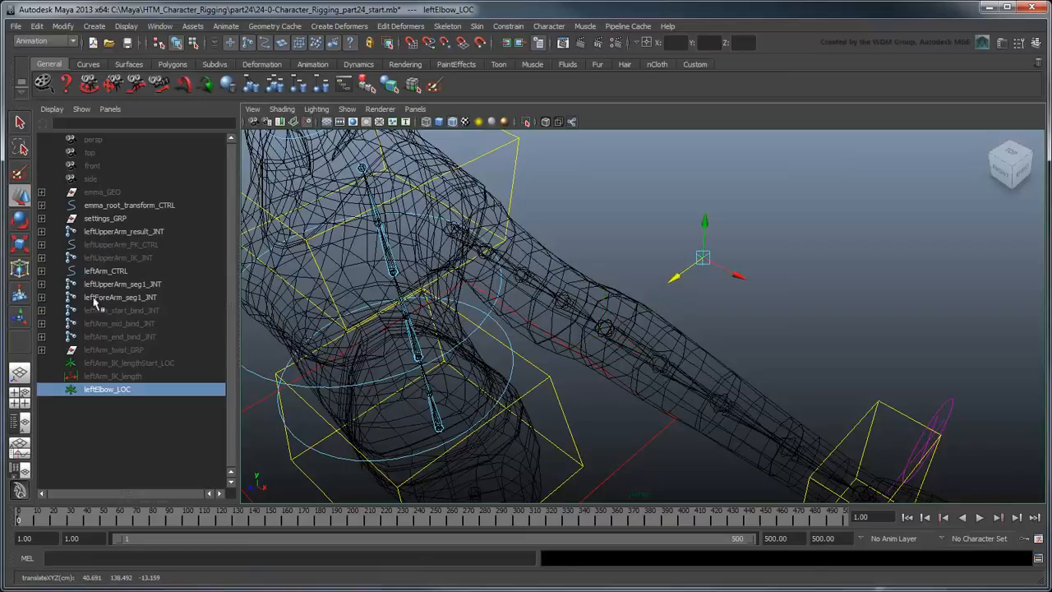
Apply a Pole Vector constraint from leftElbow_LOC to the leftArm_HDL IK handle under leftArm_CTRL.
click(41, 270)
ctrl+click(130, 284)
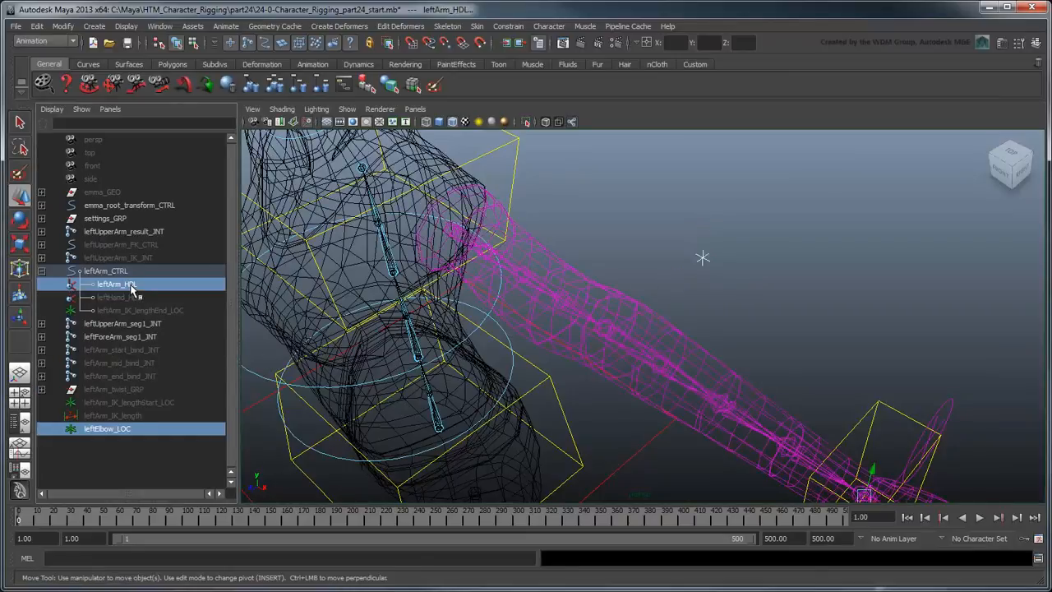
click(516, 28)
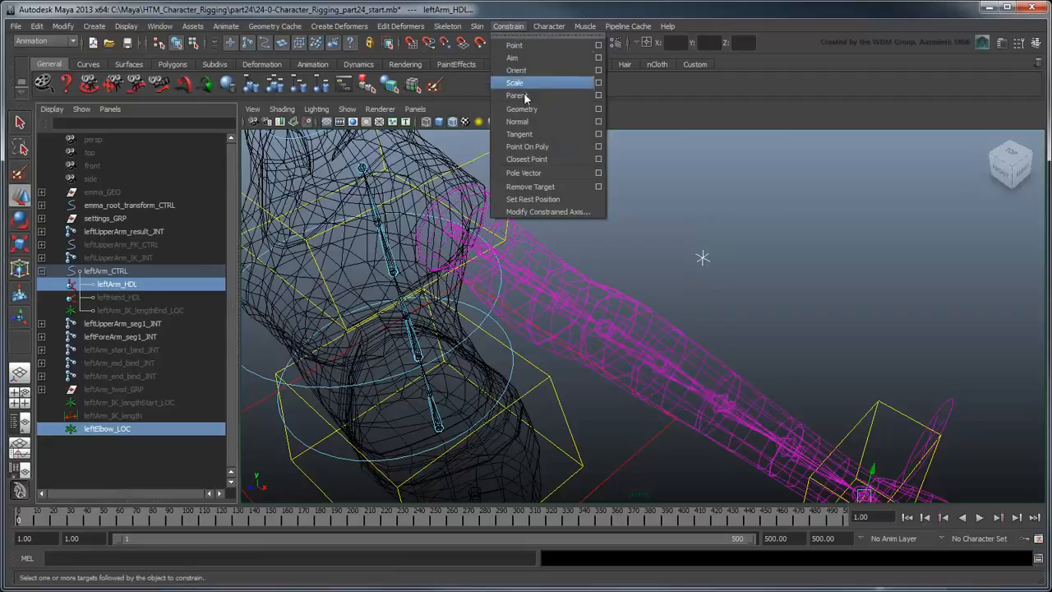
click(564, 173)
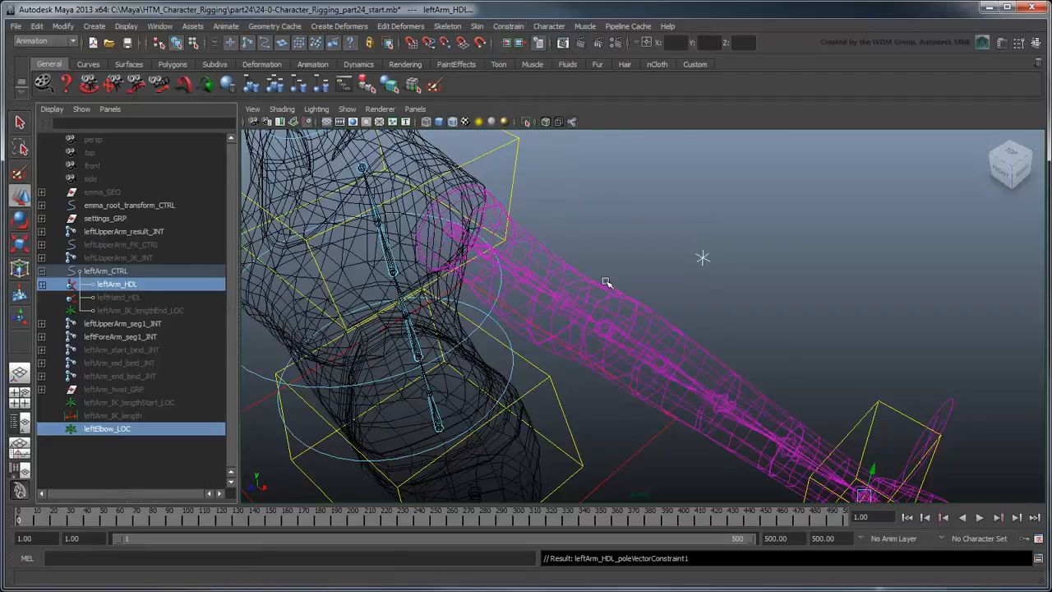
Test the pole vector in shaded view by moving leftElbow_LOC vertically, and undo the move.
key(5)
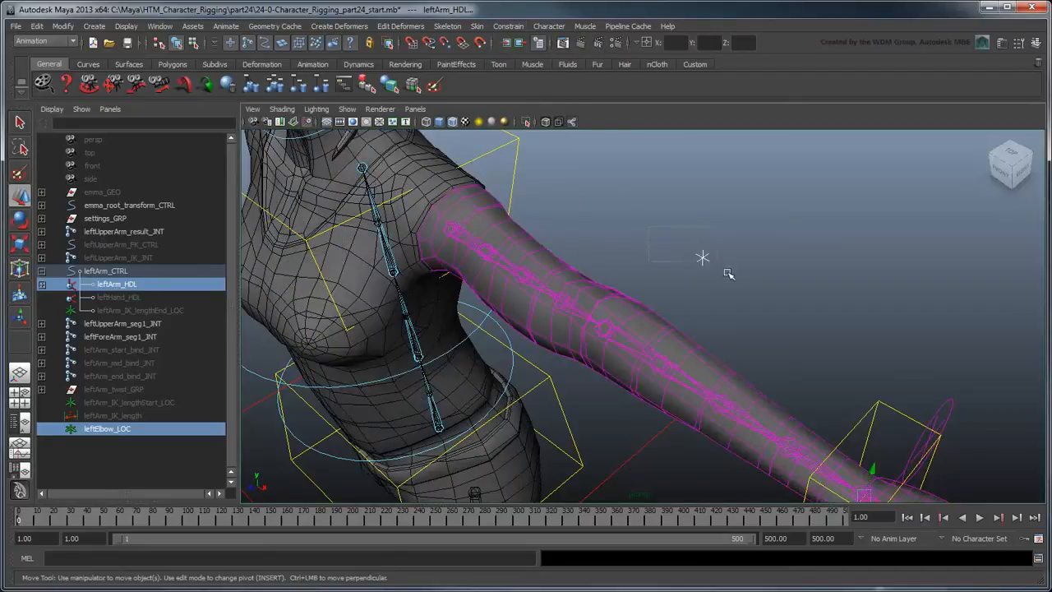
click(703, 258)
drag(712, 223, 726, 307)
key(ctrl+z)
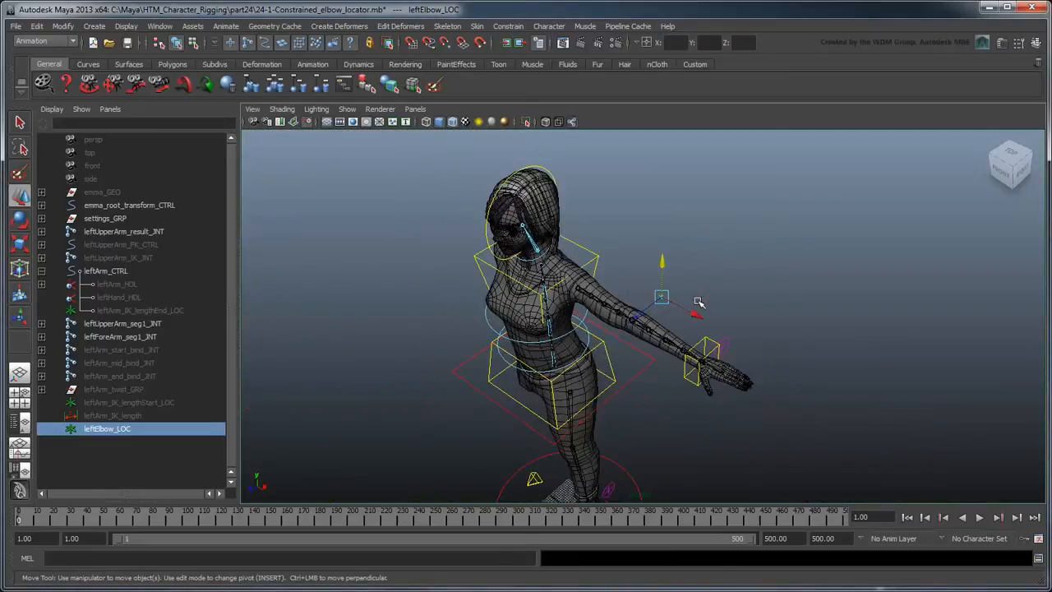
Duplicate the left knee control using Duplicate Special with reset settings and Group under set to World.
scroll(638, 319, up, 5)
alt+right_drag(638, 319, 810, 481)
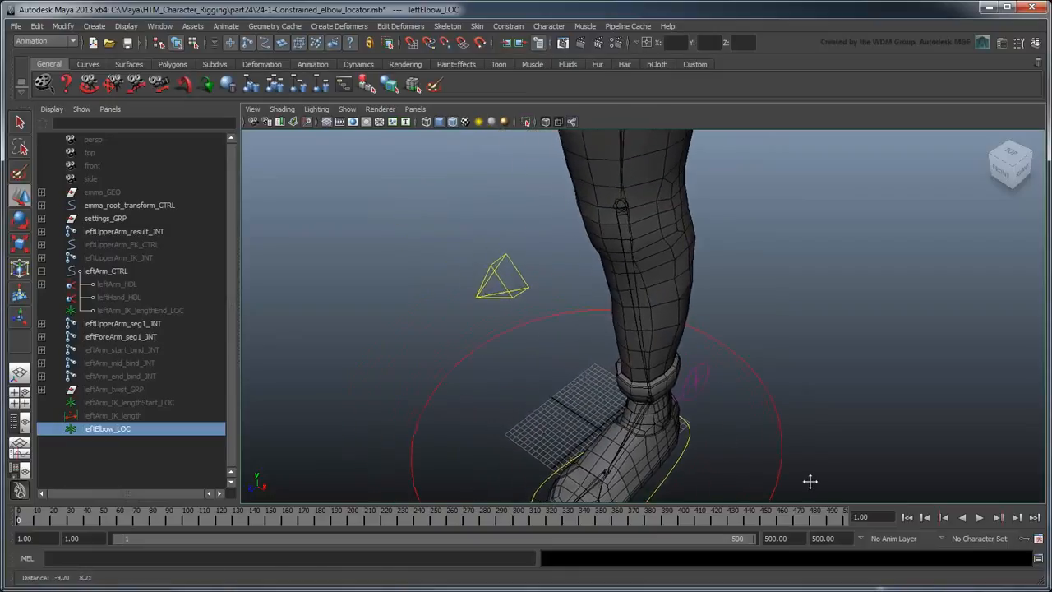
click(500, 298)
key(q)
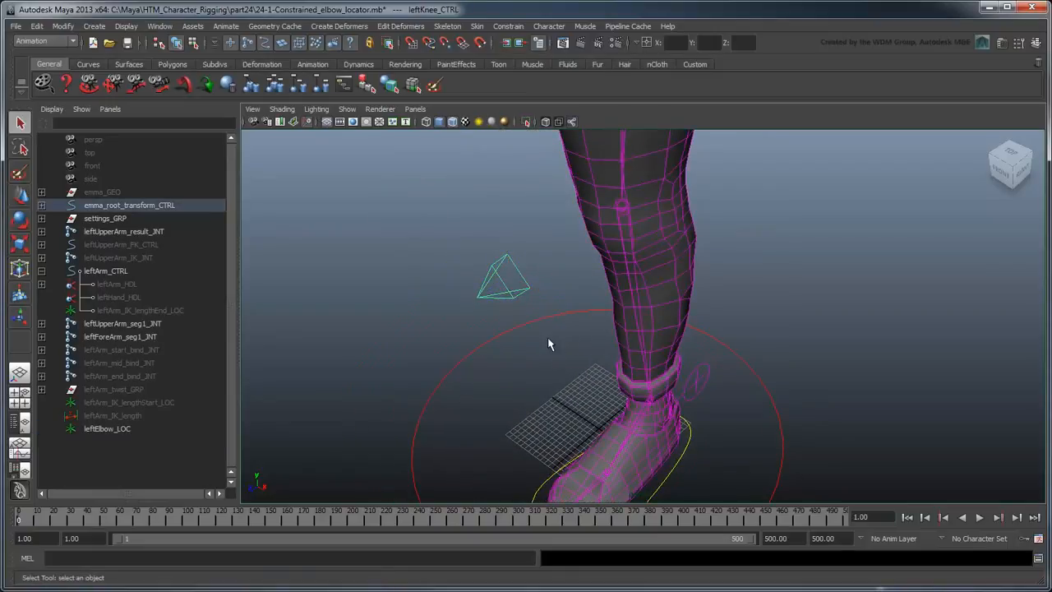
key(ctrl+z)
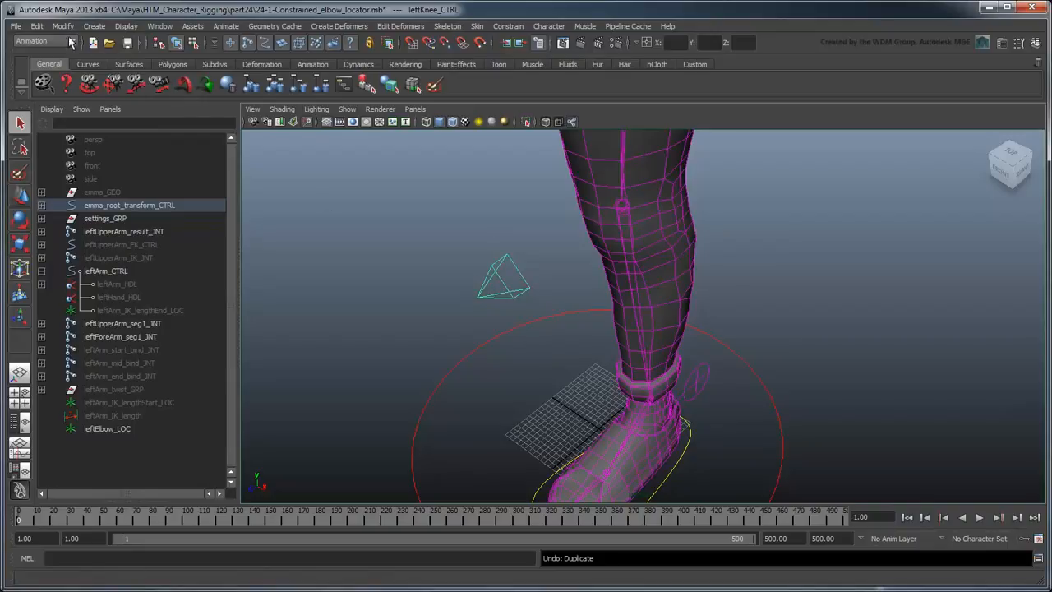
click(37, 26)
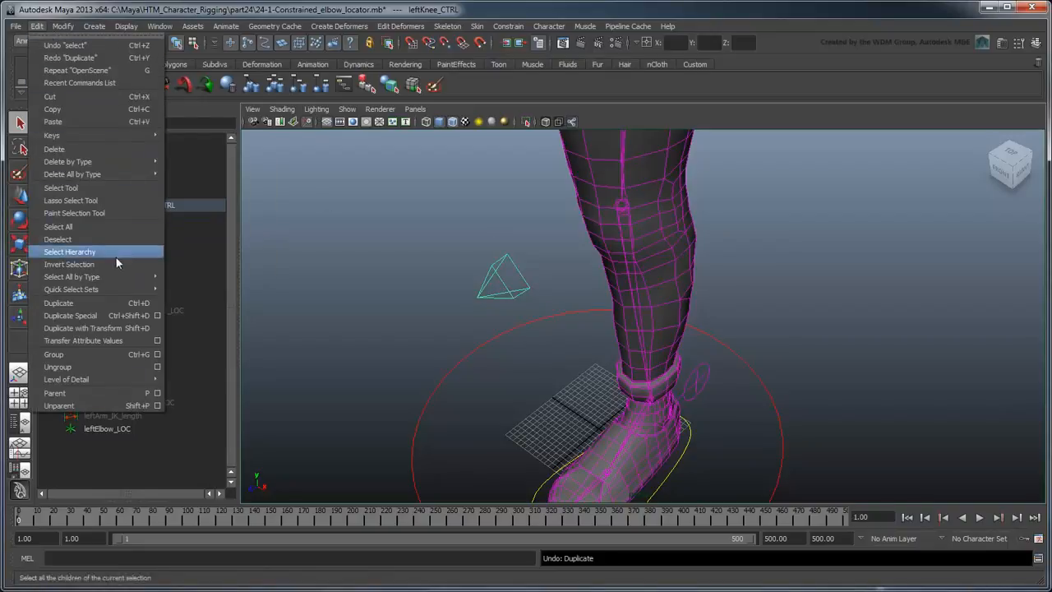
click(157, 316)
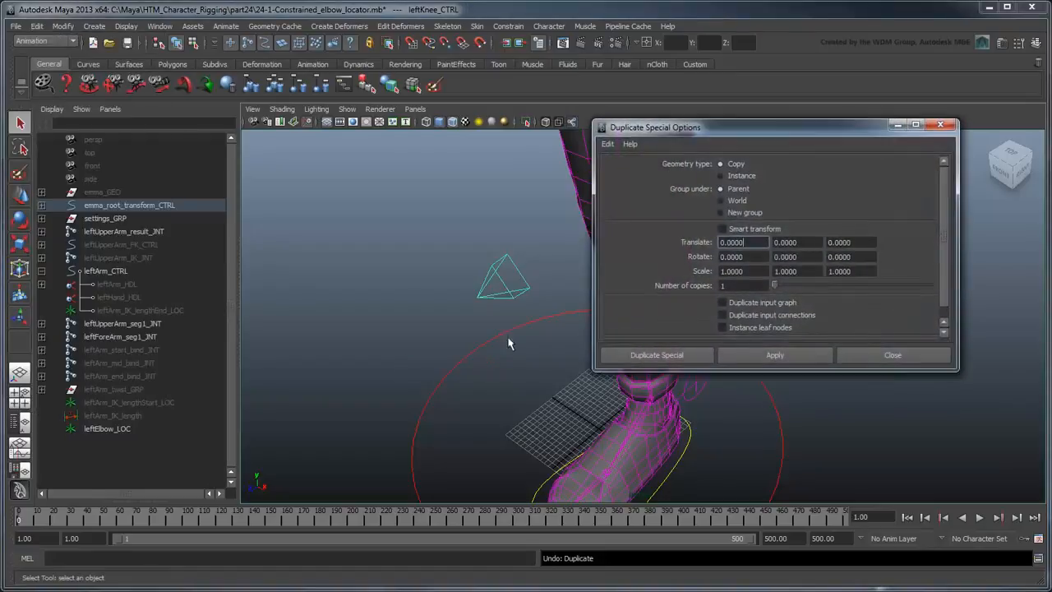
click(609, 145)
click(627, 170)
click(738, 202)
click(691, 355)
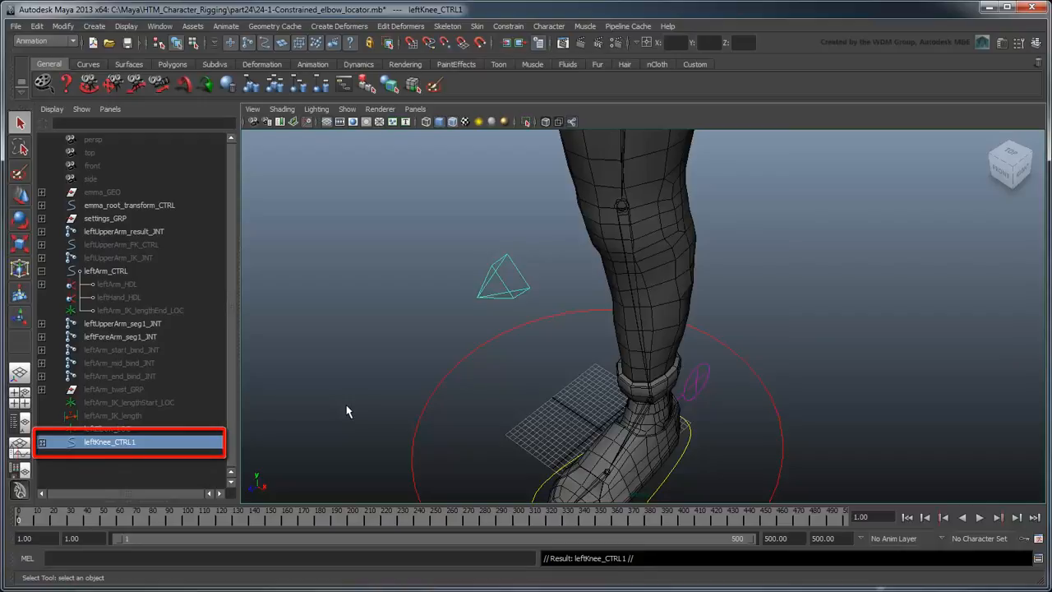
Rename the duplicated knee control leftElbow_CTRL and delete its three child locators.
double_click(136, 444)
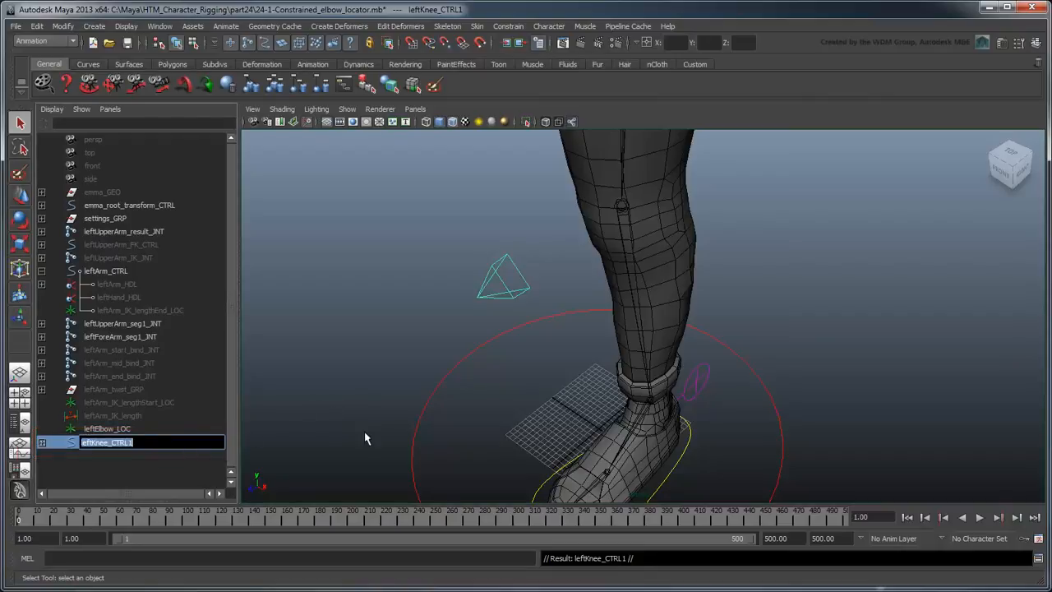
text(leftElbow_CTRL)
key(Return)
click(42, 443)
scroll(135, 453, down, 1)
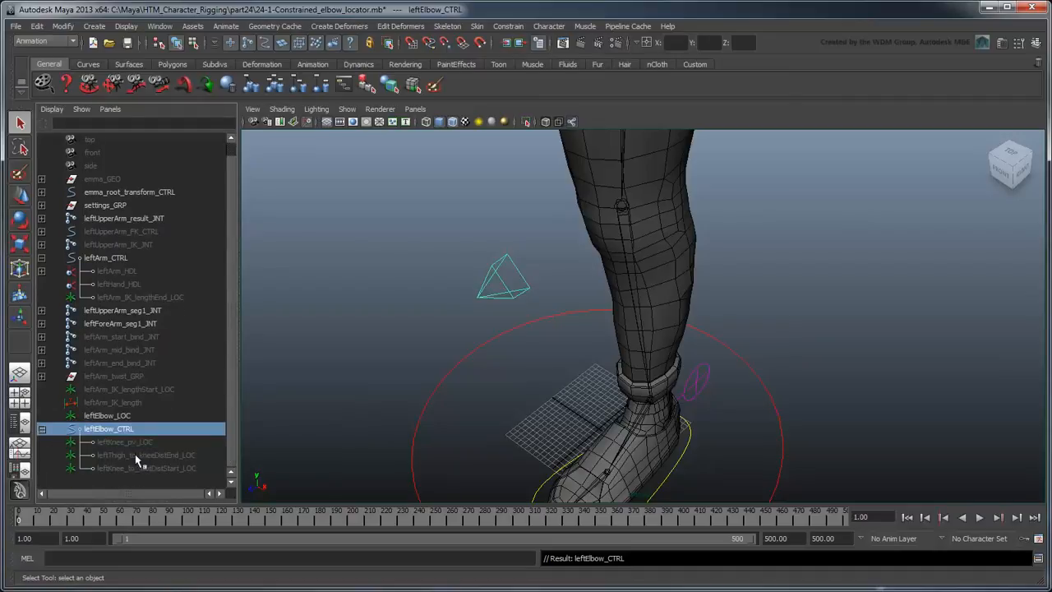
drag(130, 444, 133, 481)
key(Delete)
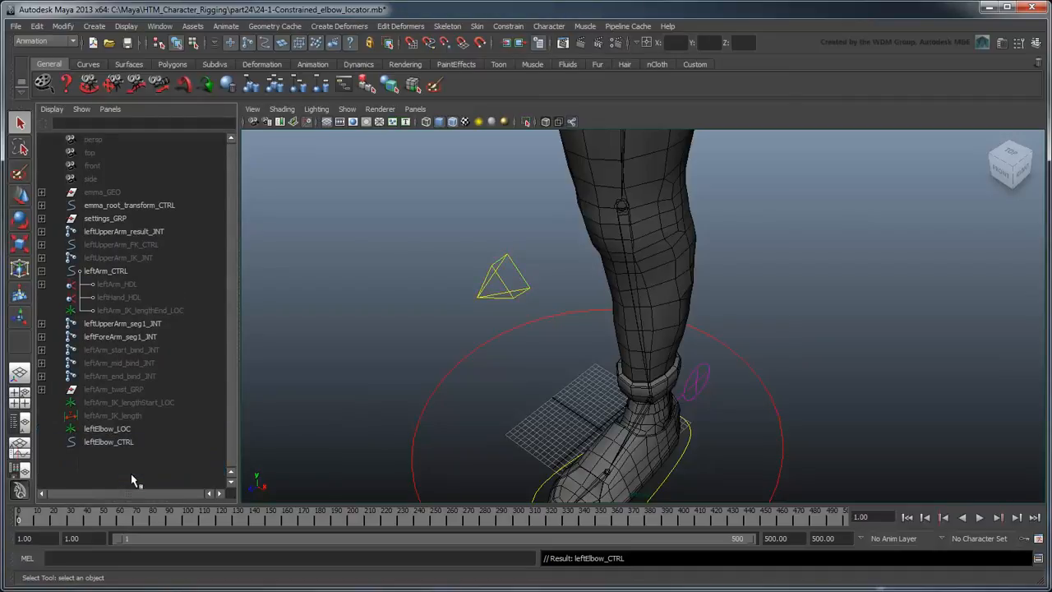
Remove leftElbow_CTRL from the legs_IK_LYR display layer and add it to arms_IK_LYR.
click(107, 444)
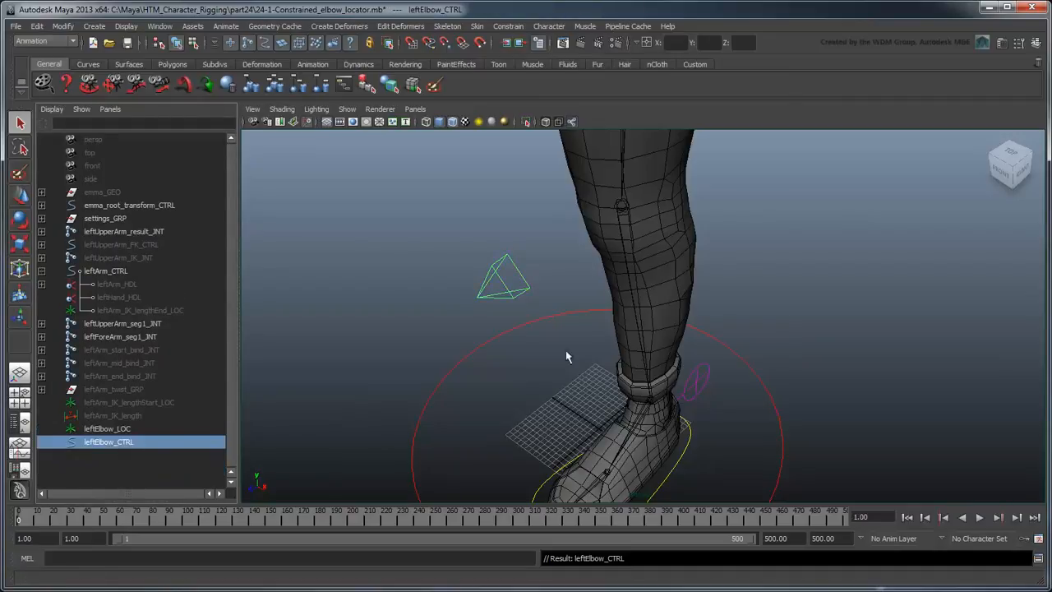
click(1036, 42)
scroll(945, 460, down, 3)
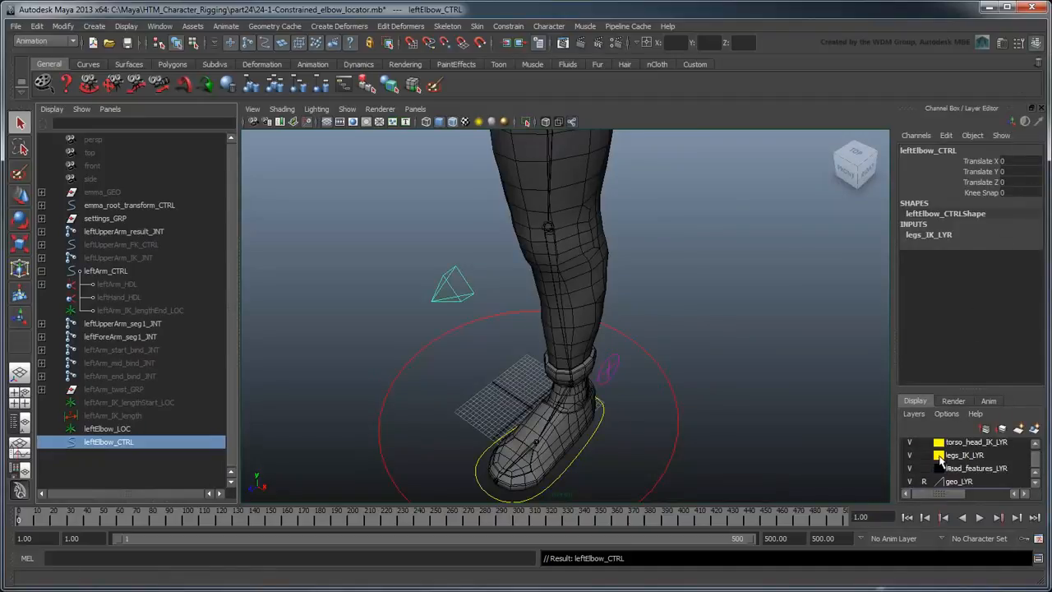
right_click(930, 460)
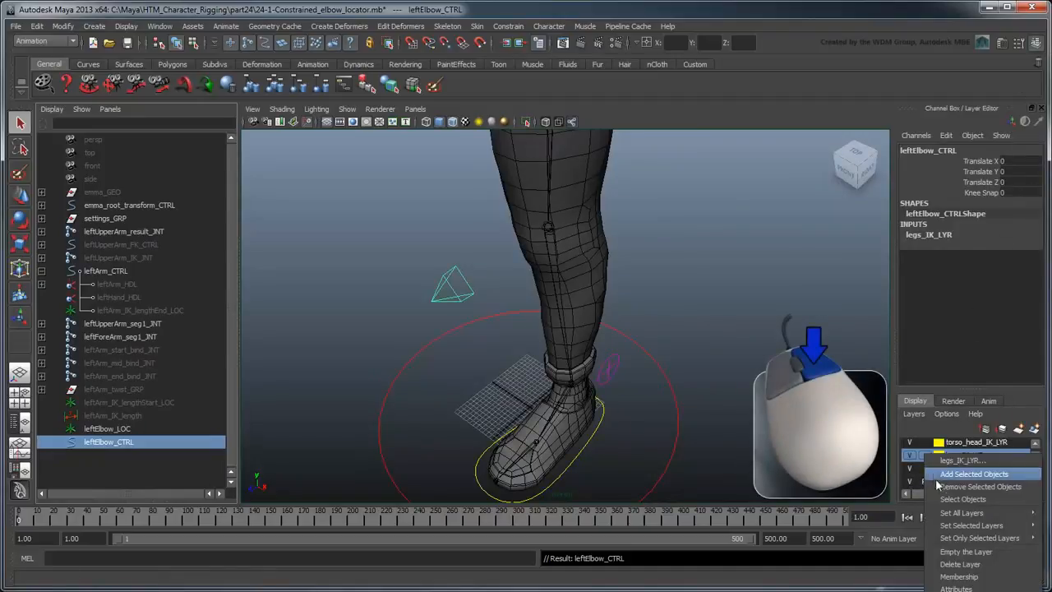
click(941, 486)
scroll(987, 456, up, 2)
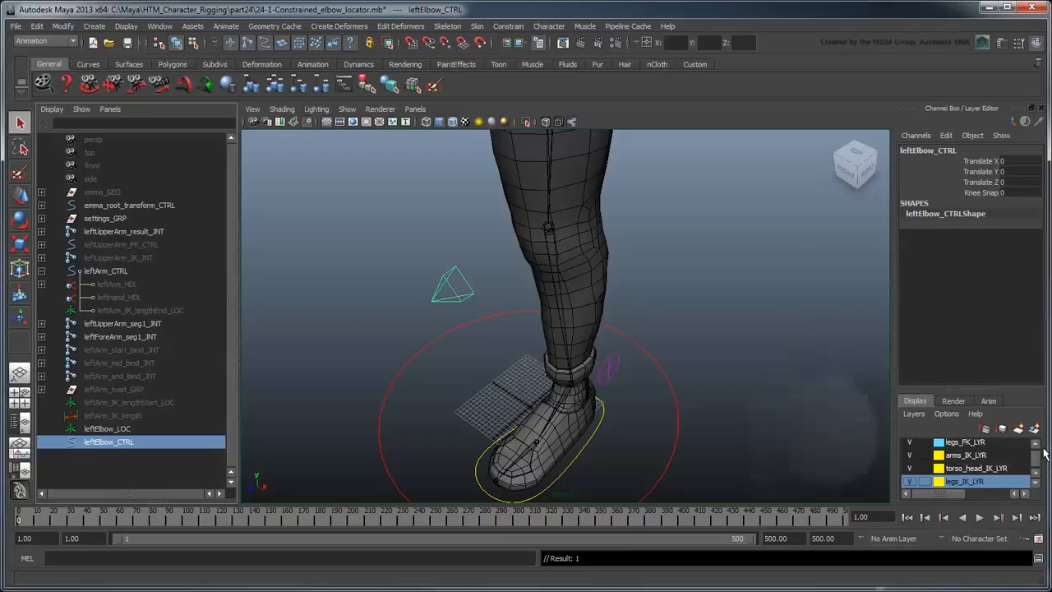
right_click(927, 459)
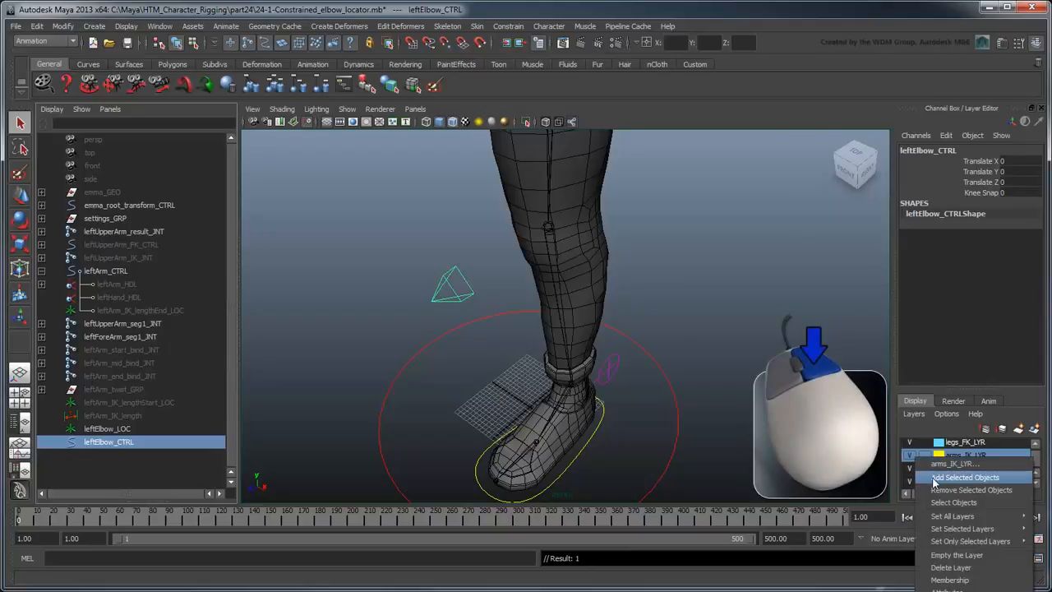
click(937, 476)
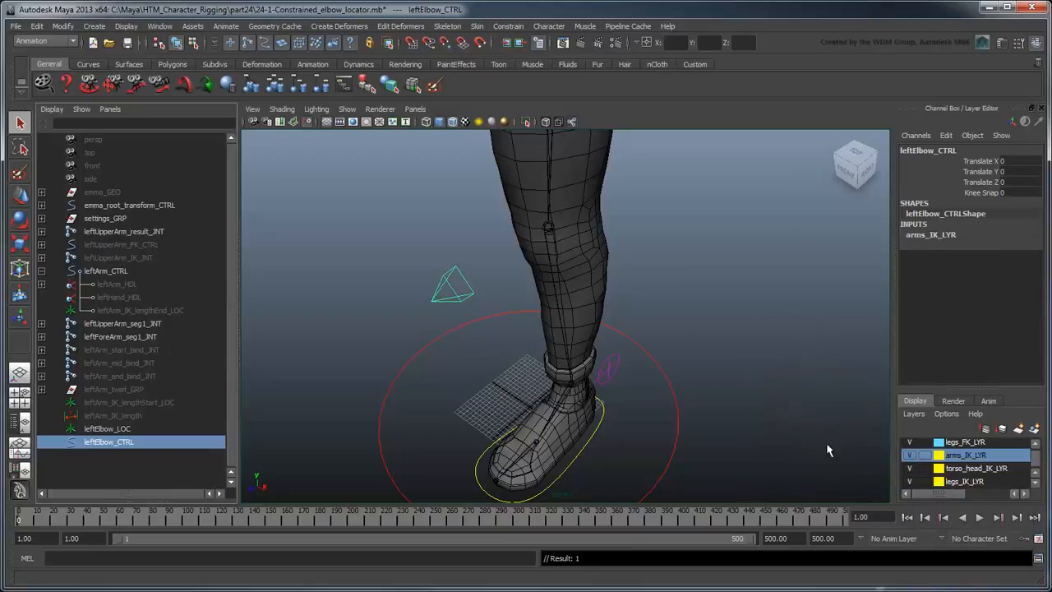
Snap leftElbow_CTRL to the grid's origin beside the left foot.
key(w)
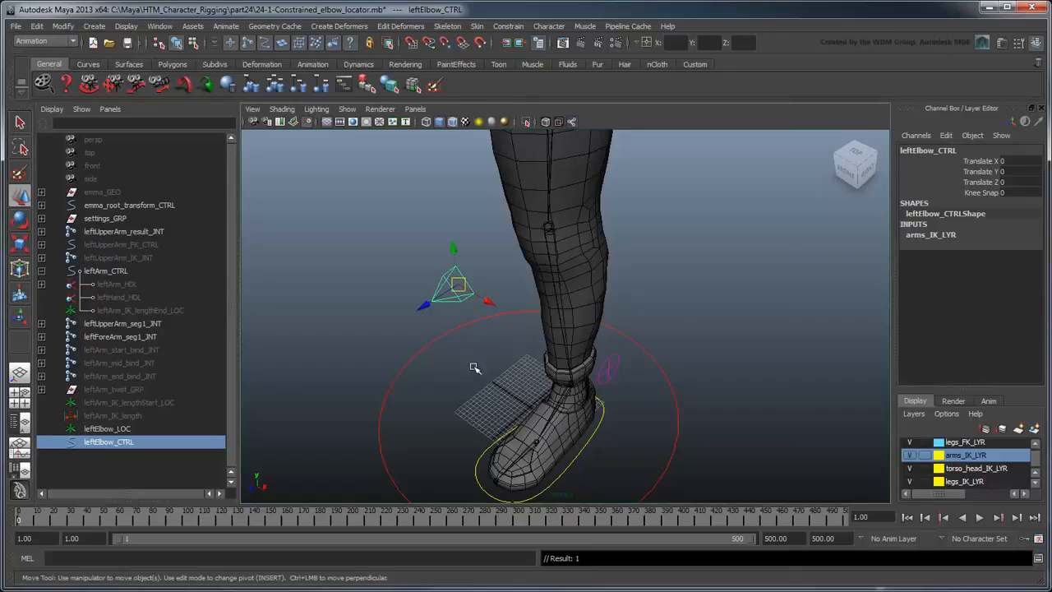
alt+drag(374, 372, 474, 406)
alt+middle_drag(475, 406, 822, 369)
scroll(616, 400, up, 5)
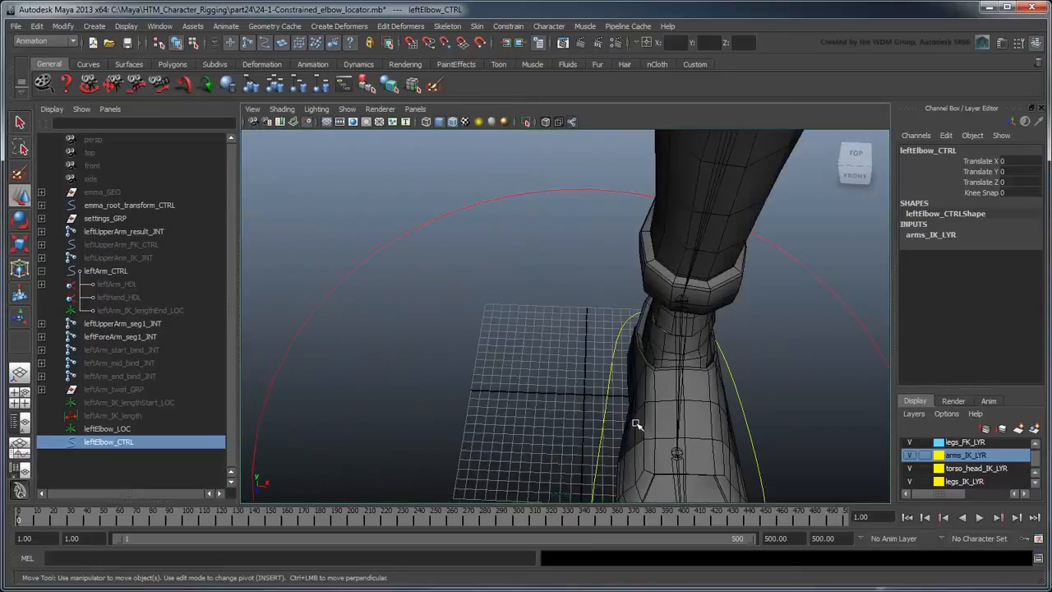
scroll(637, 425, up, 2)
alt+middle_drag(637, 425, 578, 339)
key(x)
middle_click(533, 341)
alt+drag(608, 392, 609, 294)
key(q)
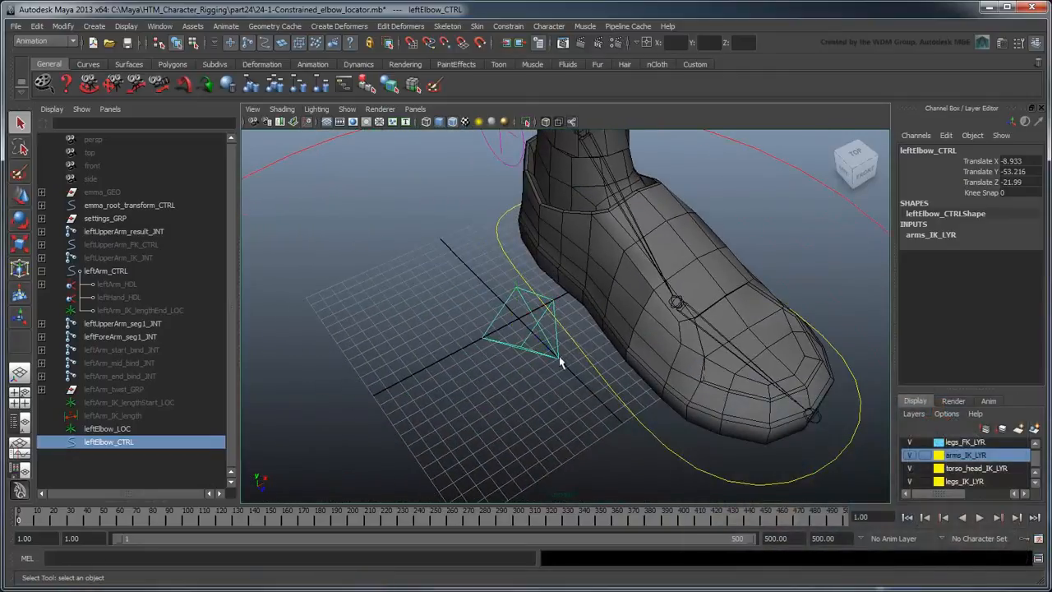
Freeze the Translate X, Y and Z channels of leftElbow_CTRL at the origin.
drag(982, 161, 944, 181)
right_click(943, 181)
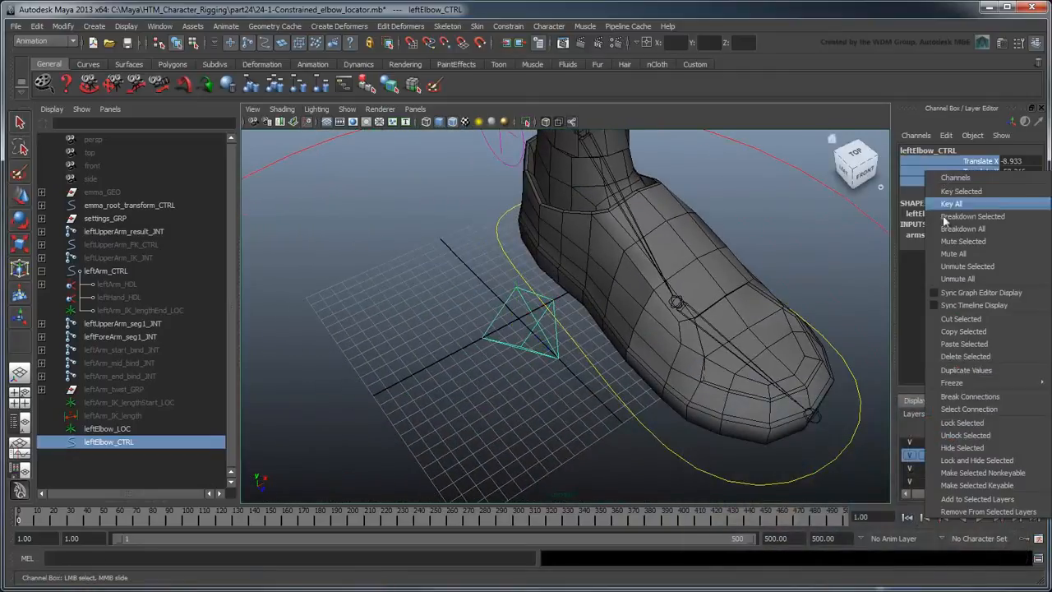
mouse_move(953, 383)
click(896, 384)
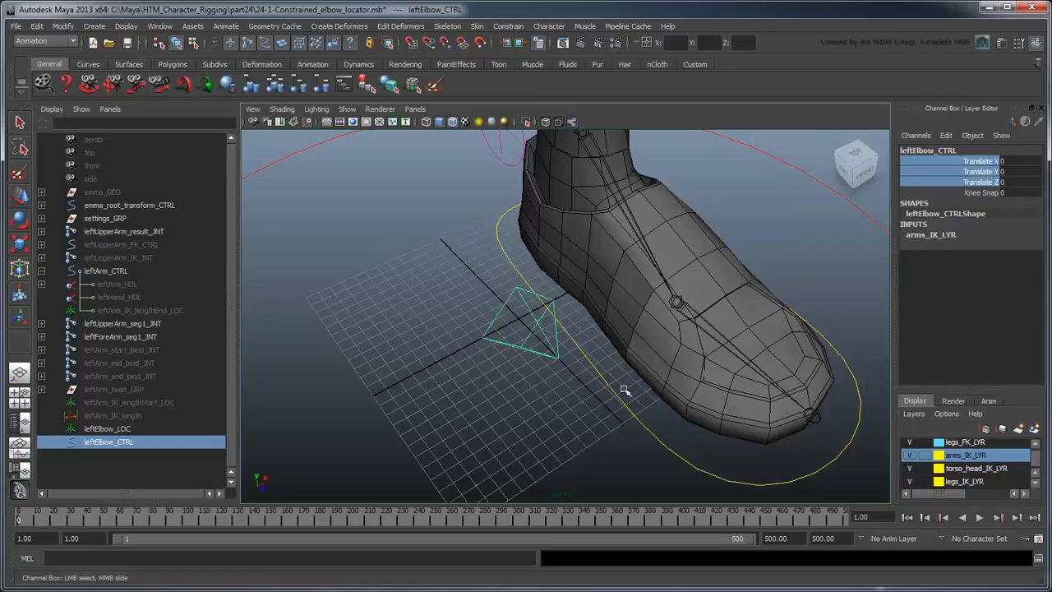
scroll(564, 367, up, 1)
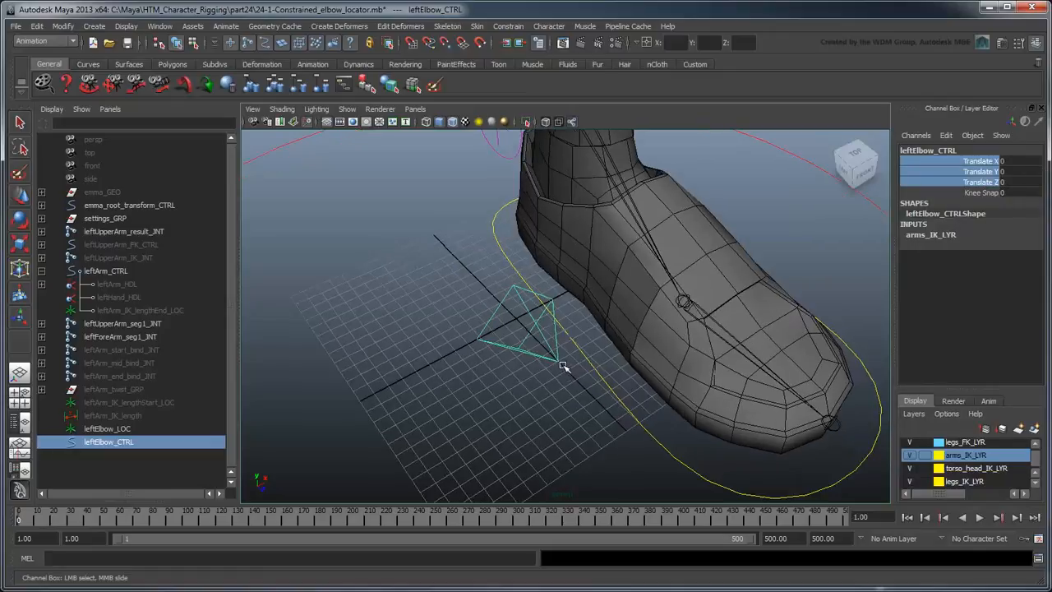
Move the tip control vertices of leftElbow_CTRL along Z to the opposite side of its base, flipping the pyramid to point backward.
alt+drag(528, 388, 587, 401)
alt+middle_drag(475, 403, 815, 162)
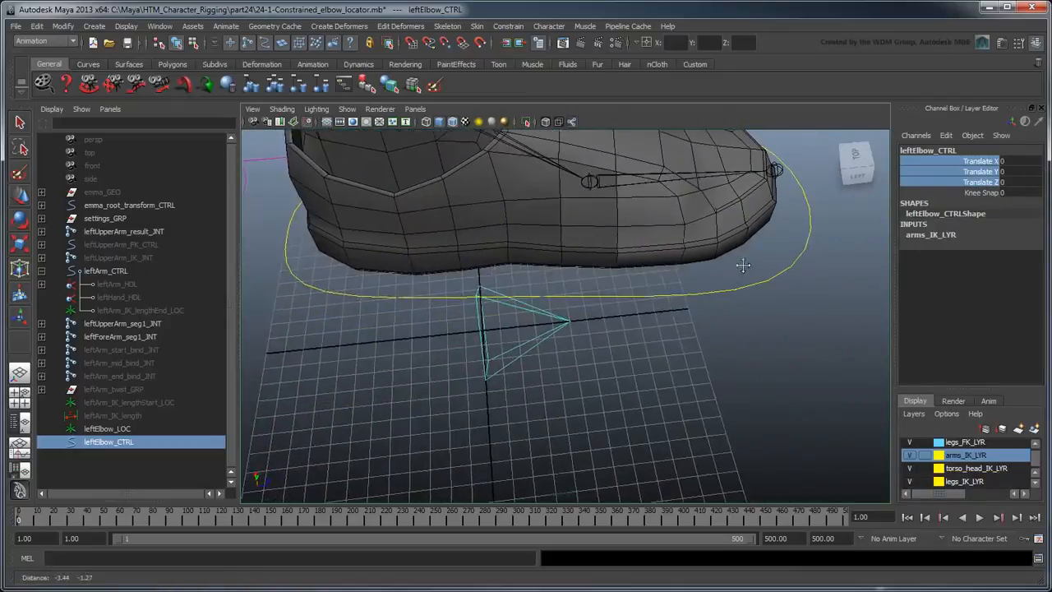
alt+drag(712, 308, 675, 325)
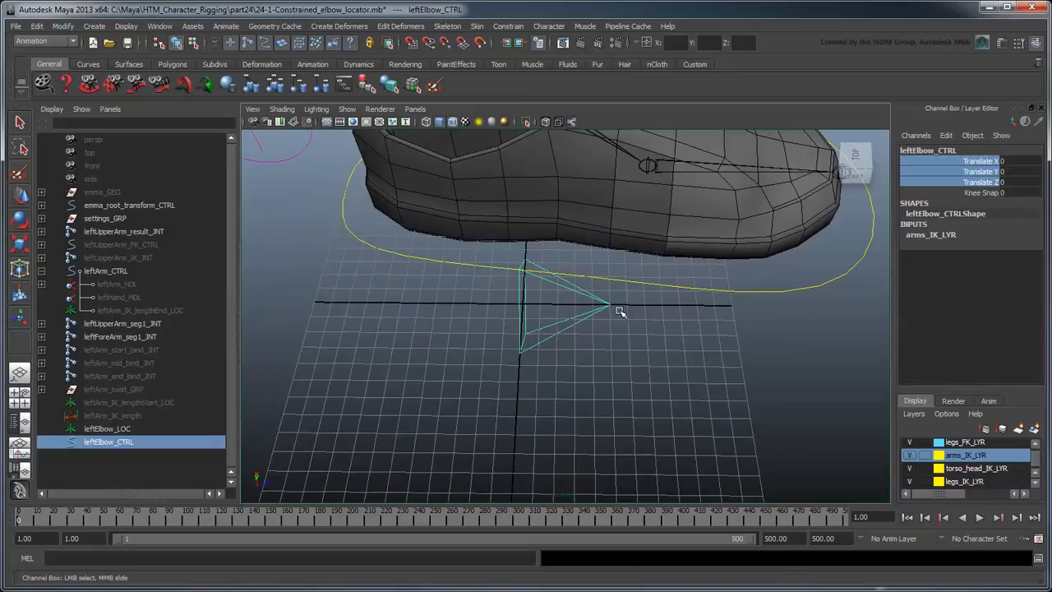
right_drag(613, 304, 599, 304)
drag(599, 304, 491, 320)
key(w)
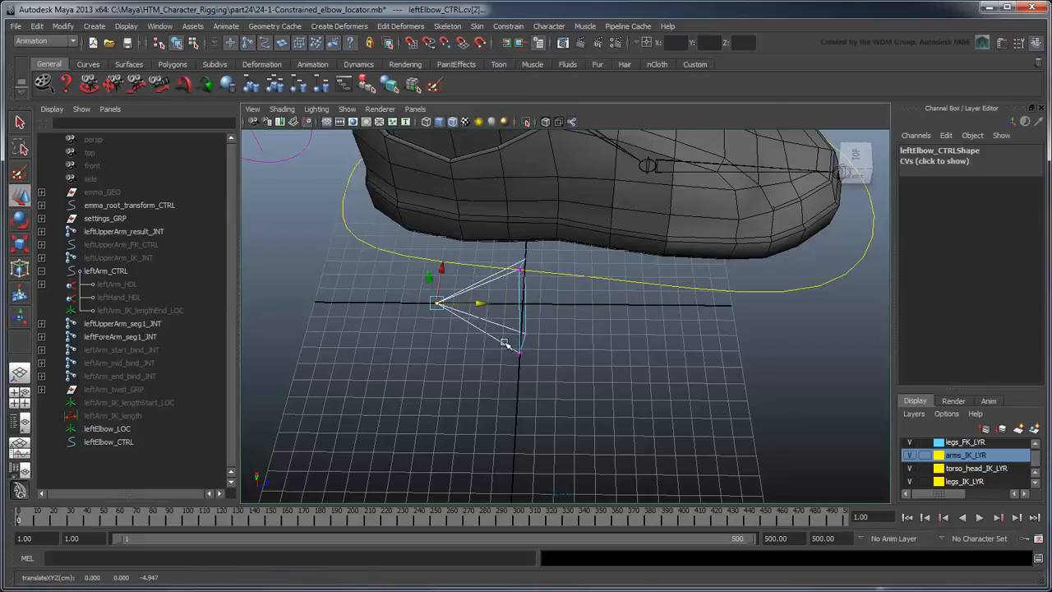
right_drag(505, 344, 608, 395)
click(609, 395)
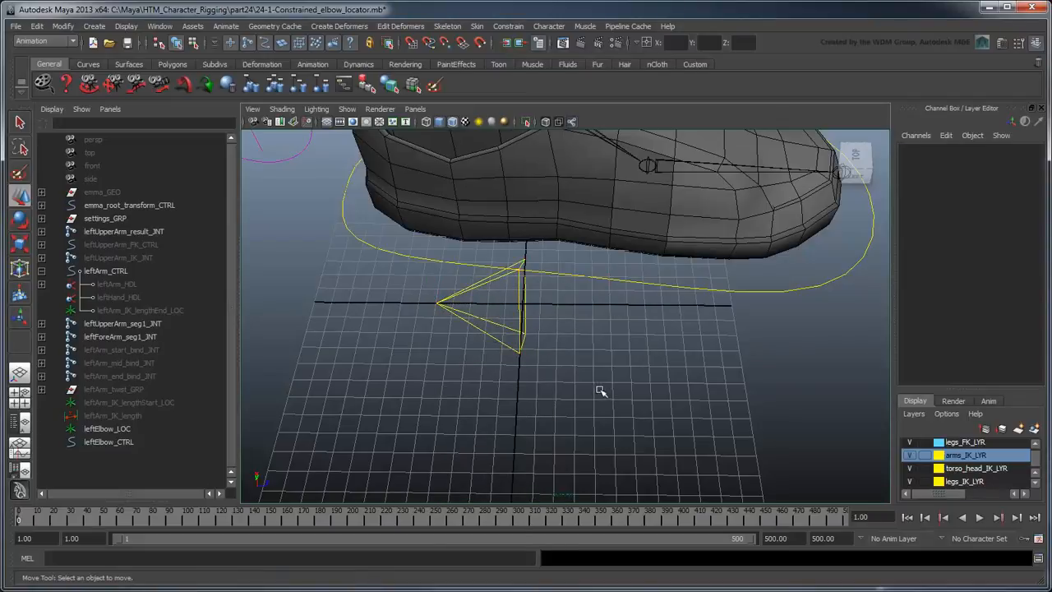
Snap leftElbow_CTRL onto leftElbow_LOC behind the left elbow and parent the locator under the control.
click(524, 312)
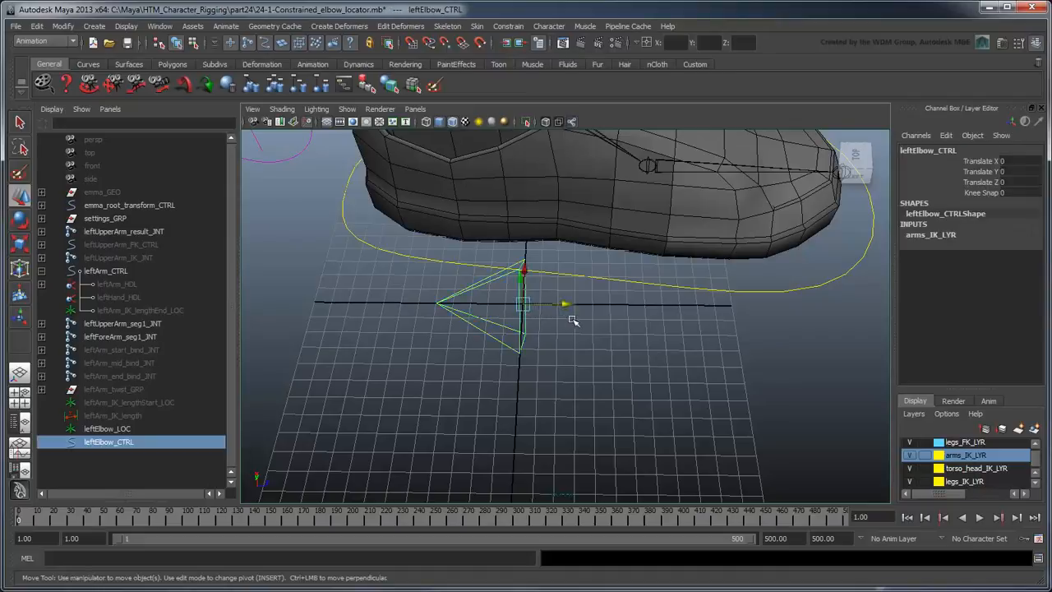
scroll(607, 286, down, 12)
alt+middle_drag(629, 263, 603, 357)
alt+drag(602, 358, 552, 277)
scroll(552, 277, up, 10)
alt+middle_drag(552, 277, 680, 505)
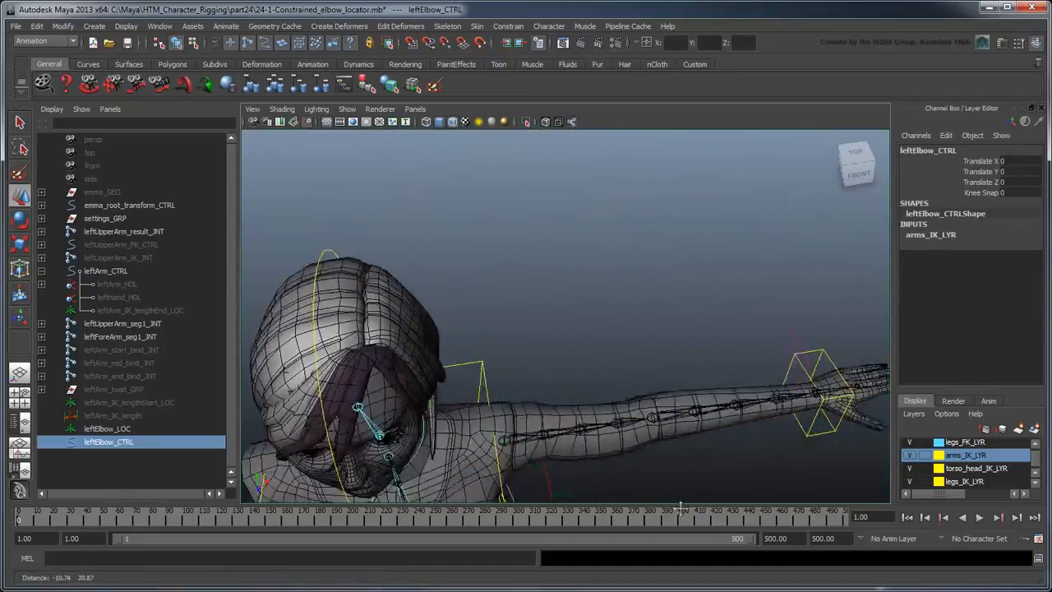
scroll(630, 441, up, 2)
scroll(573, 405, up, 3)
alt+drag(630, 441, 629, 348)
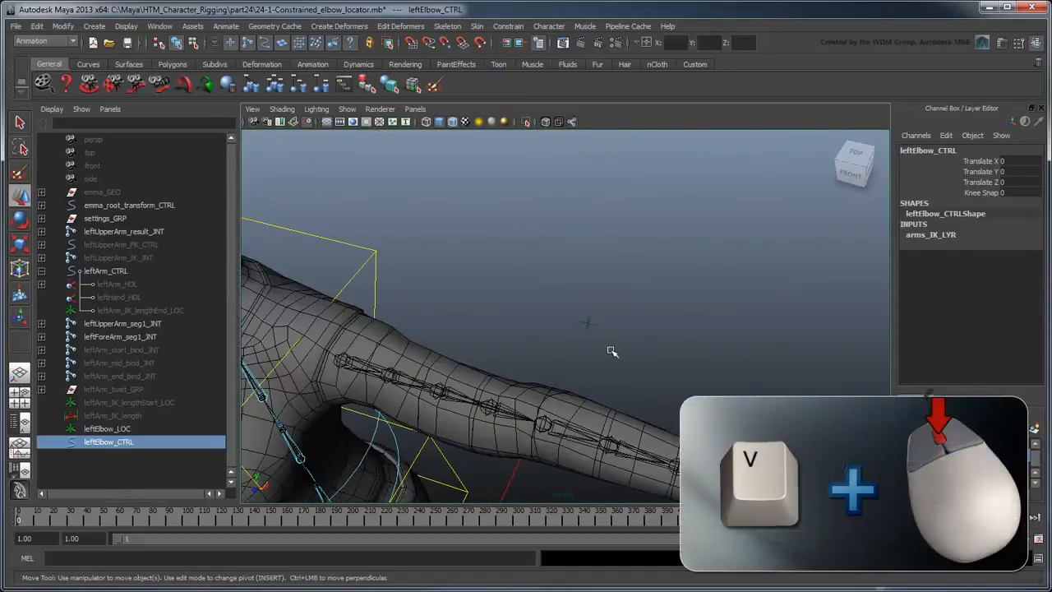
middle_drag(611, 353, 599, 338)
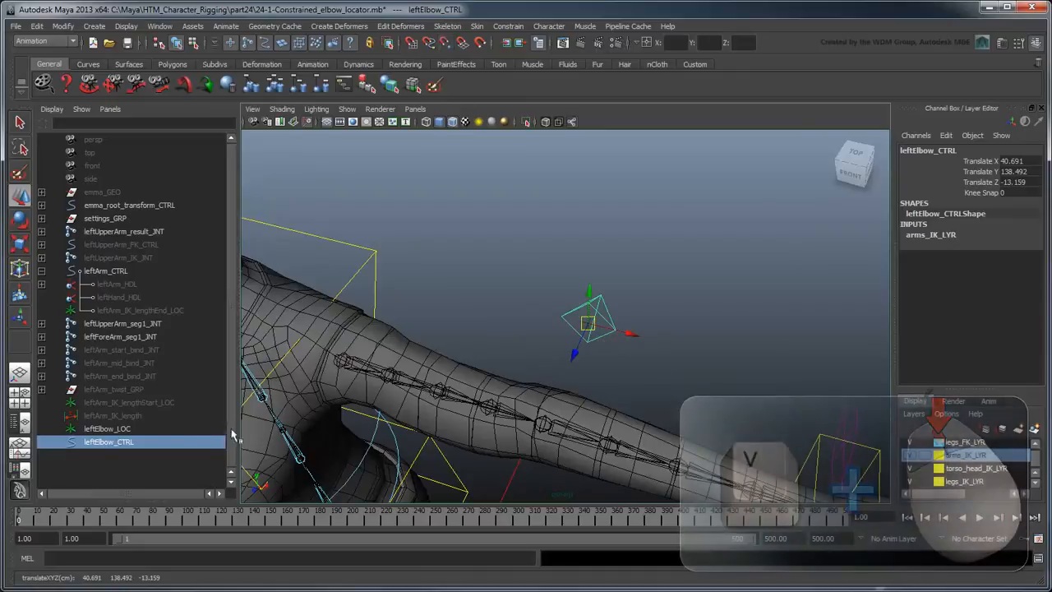
click(142, 430)
middle_drag(141, 435, 146, 444)
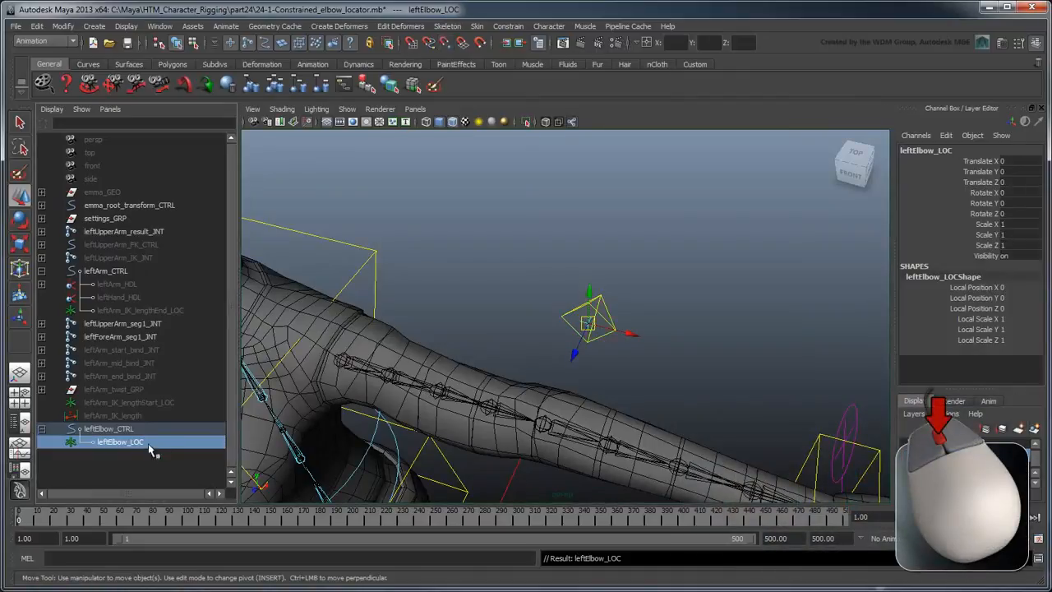
Save leftElbow_CTRL's transform attributes as a preset named leftElbow_CTRL_bind and close the attribute and channel displays.
key(Up)
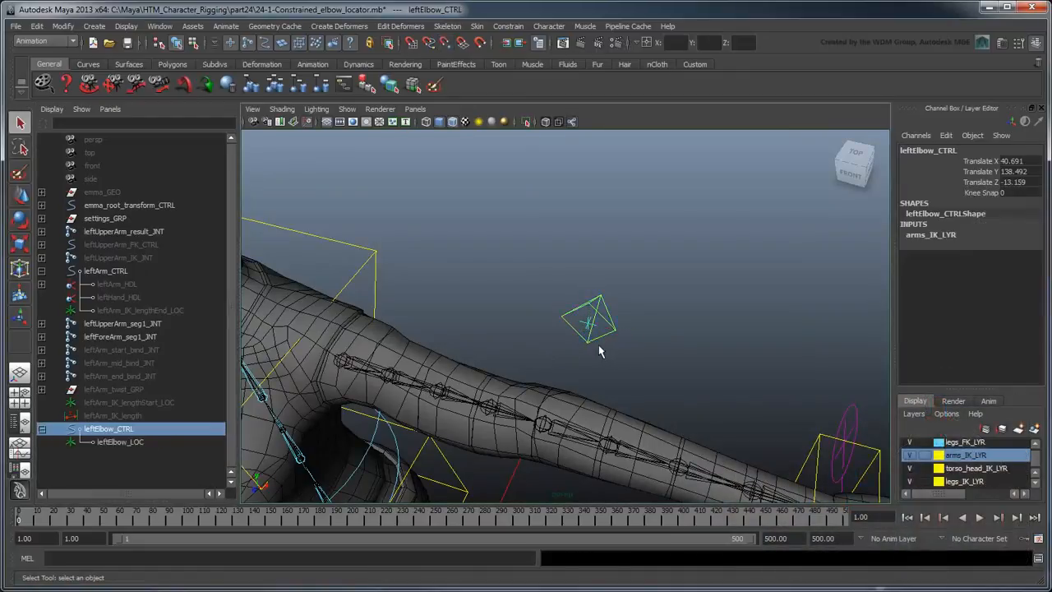
alt+drag(601, 352, 575, 356)
alt+right_drag(575, 356, 622, 369)
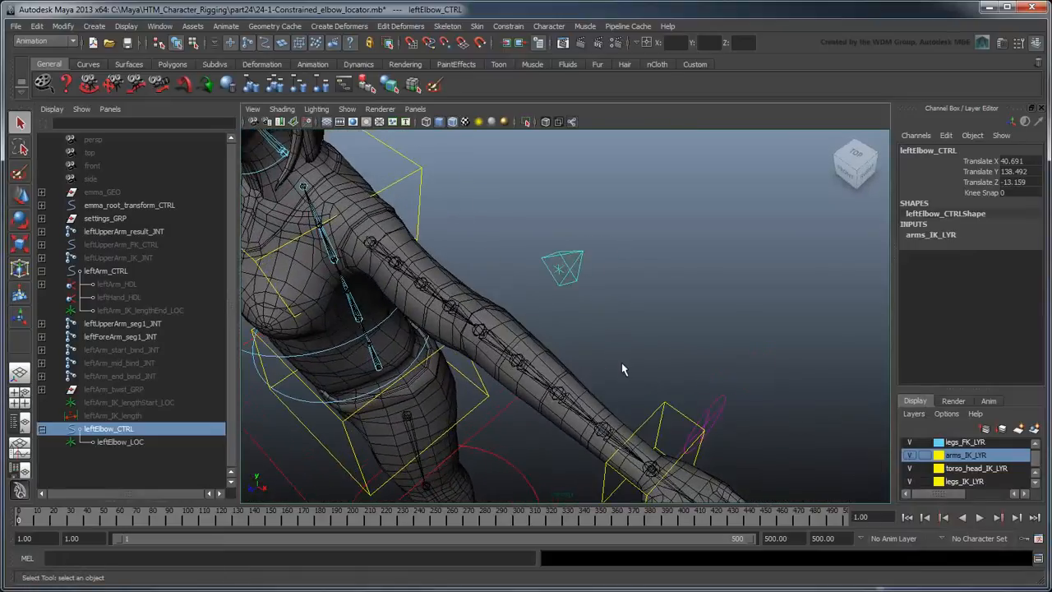
click(1002, 44)
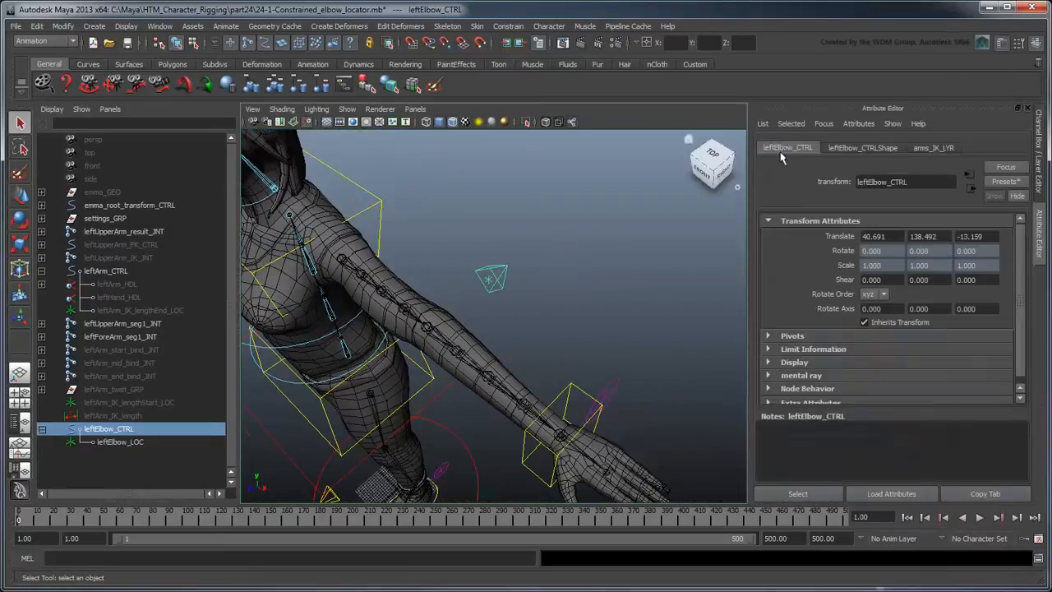
click(1005, 181)
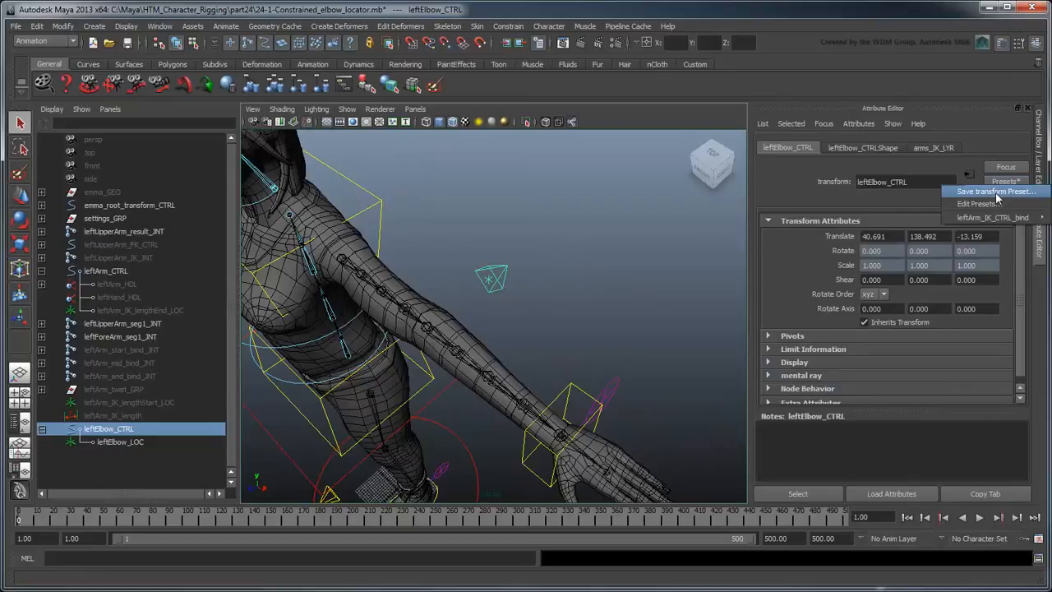
click(995, 192)
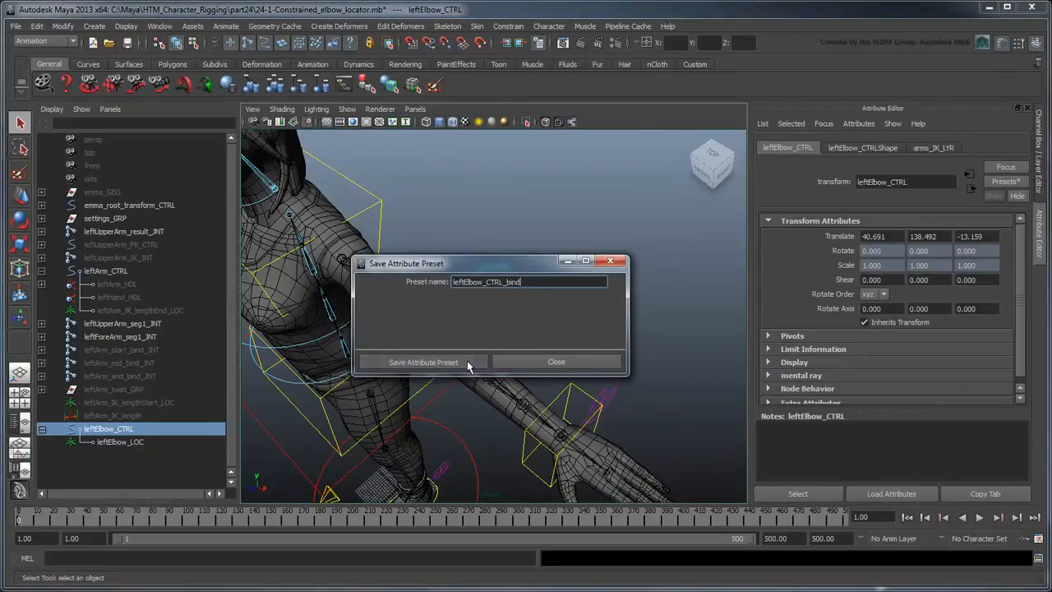
click(423, 362)
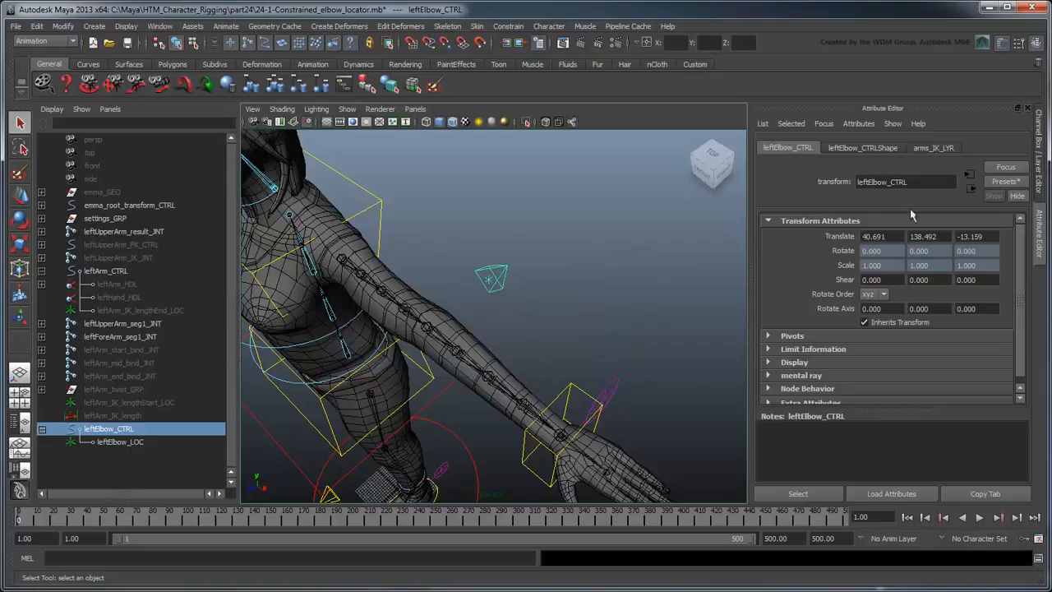
click(1028, 109)
click(1038, 108)
Test leftElbow_CTRL by moving it freely away from the arm, and undo the move.
drag(645, 268, 674, 228)
key(ctrl+z)
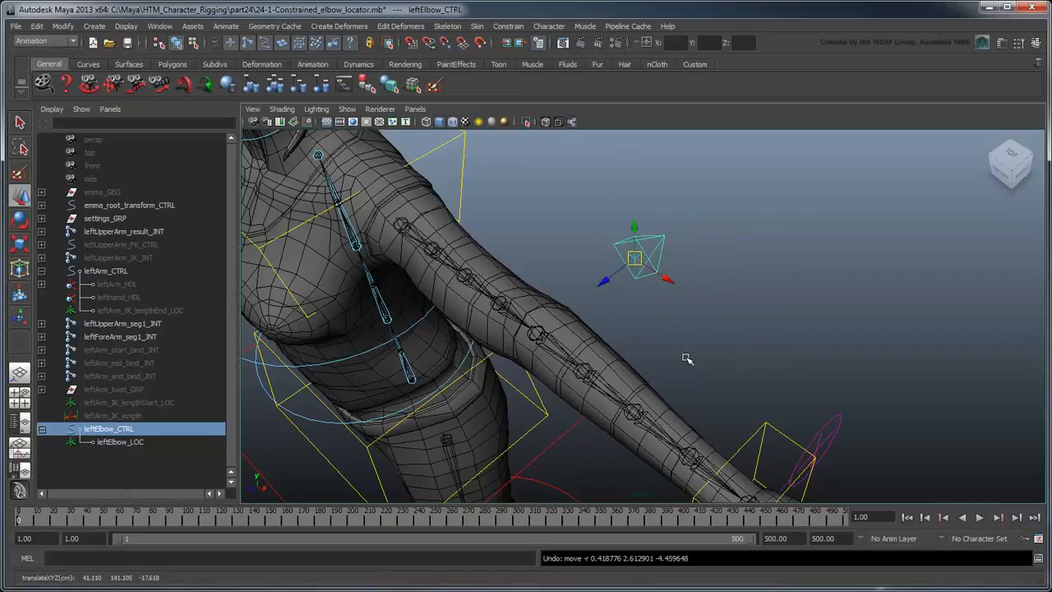
key(q)
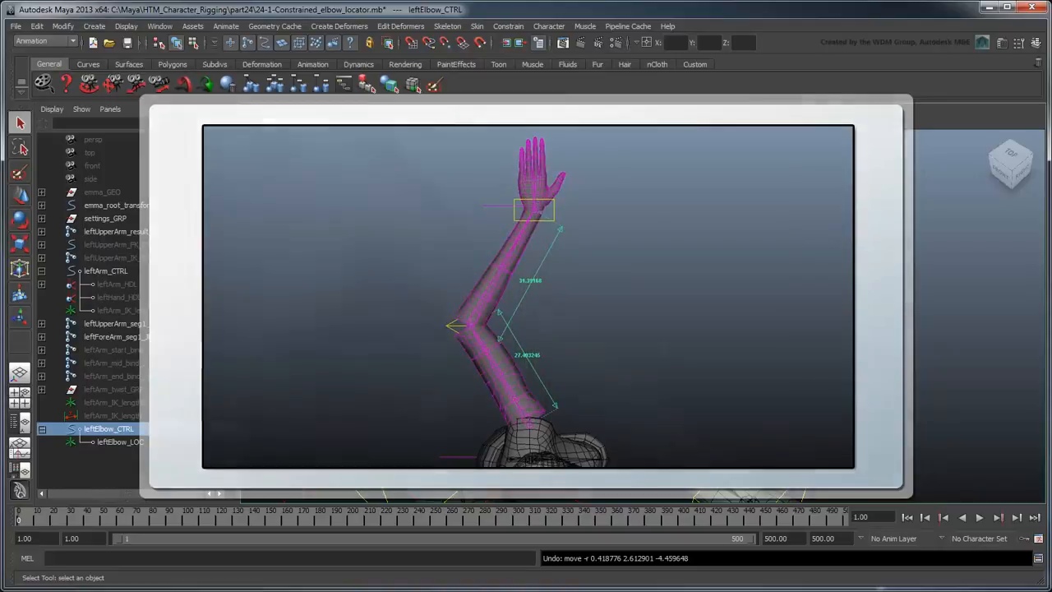
Create a distance measurement snapped from the left upper arm joint at the shoulder to the elbow locator, using wireframe display.
click(108, 28)
mouse_move(123, 185)
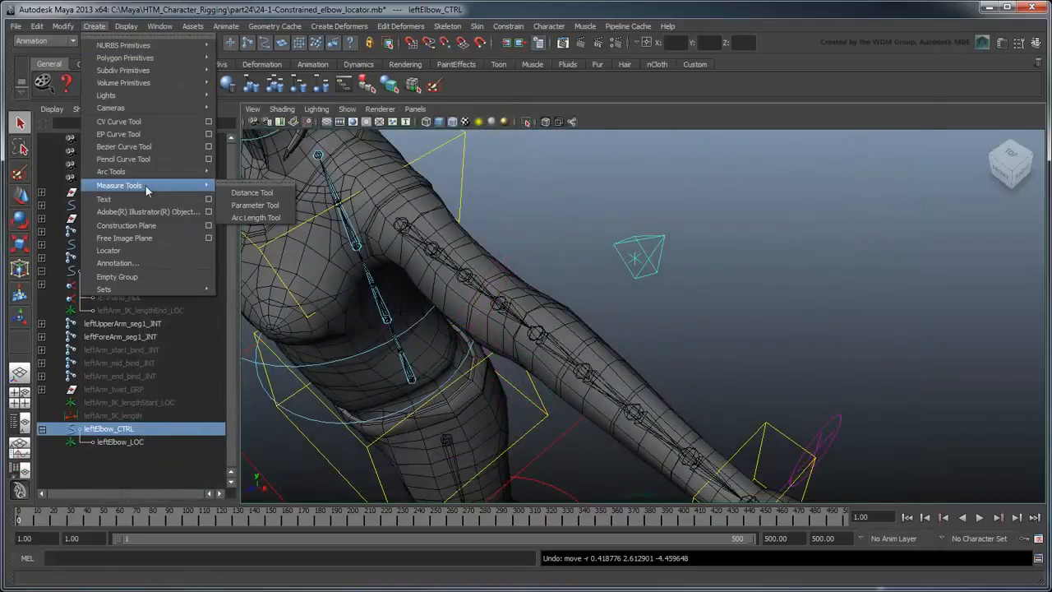
click(263, 195)
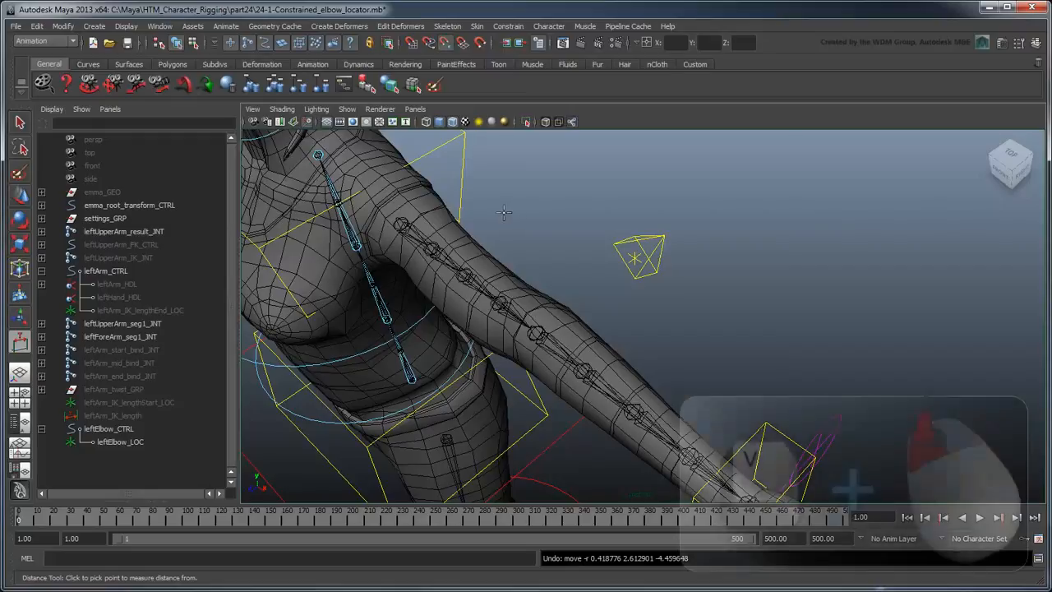
key(4)
click(457, 220)
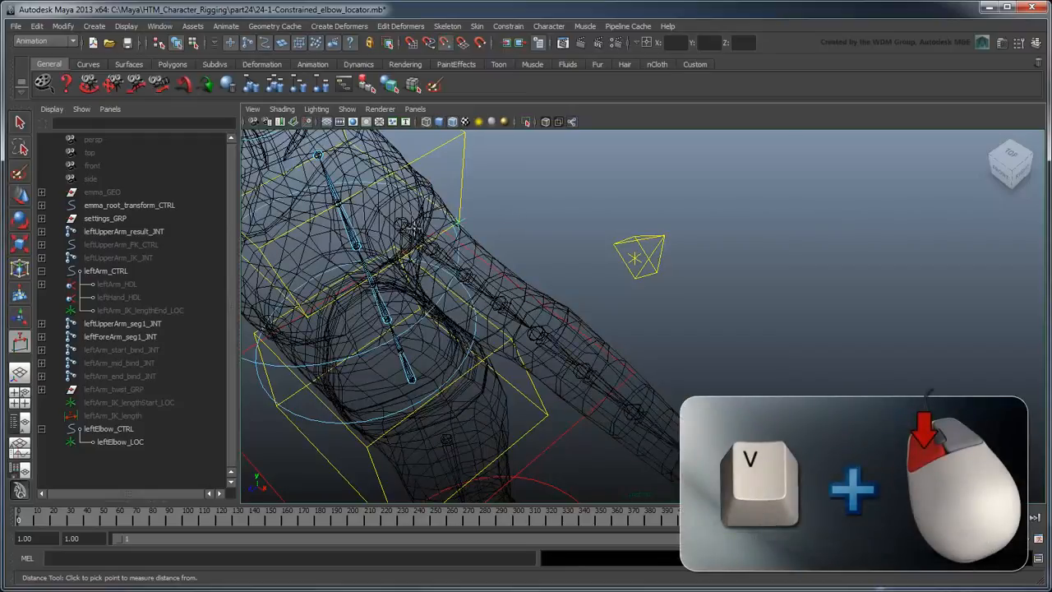
click(408, 232)
click(632, 278)
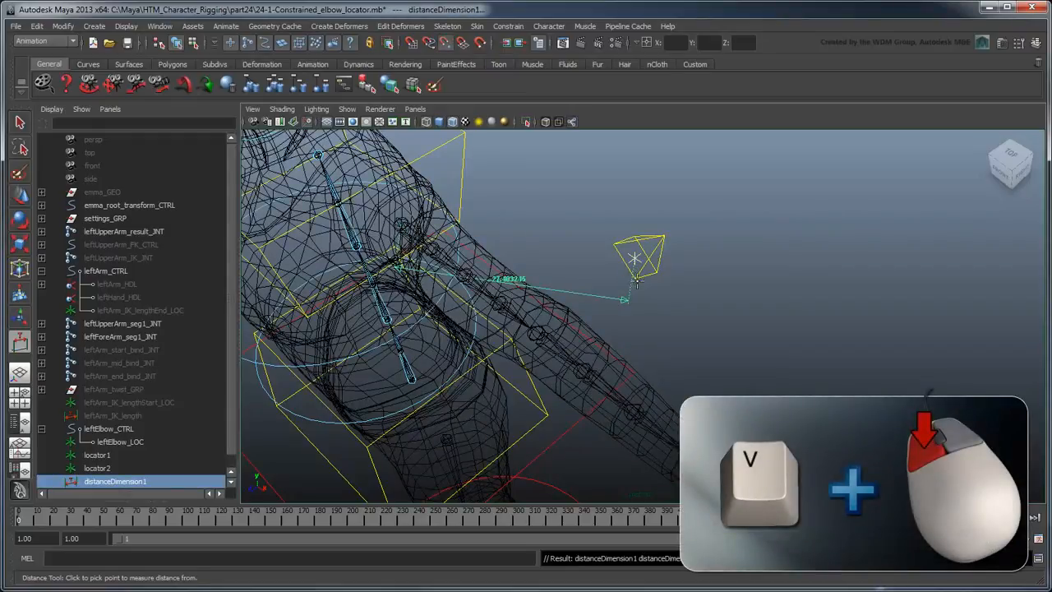
Create a second distance measurement snapped from the elbow locator to the left wrist joint.
alt+middle_drag(751, 295, 722, 267)
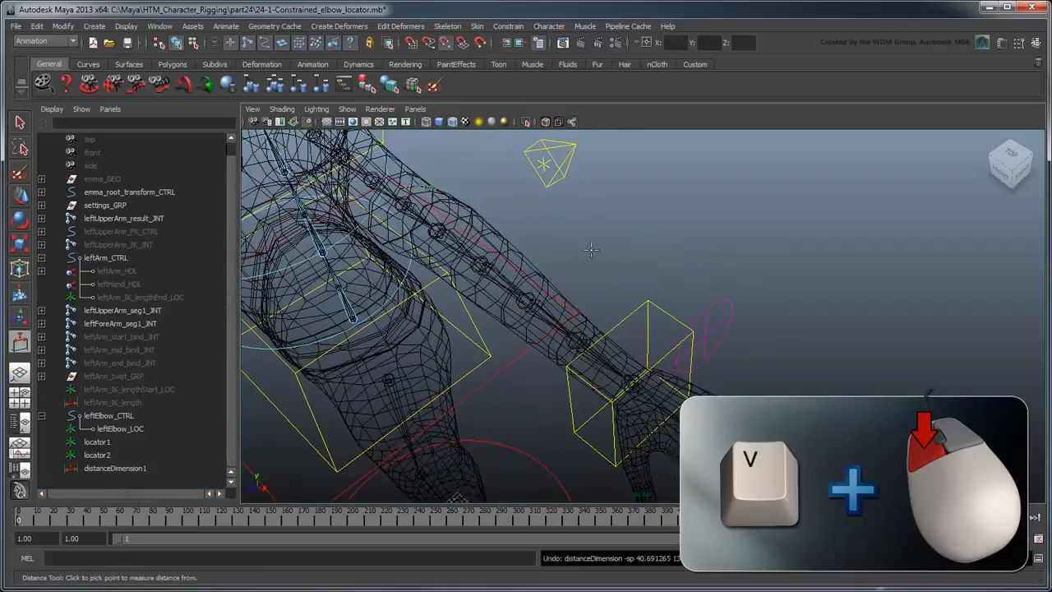
click(551, 169)
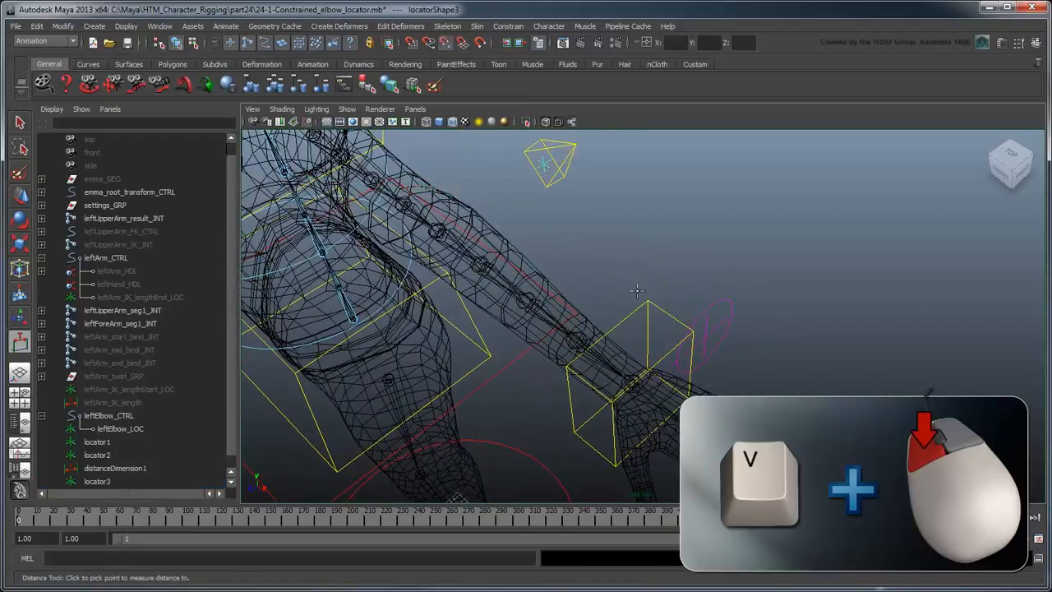
click(632, 390)
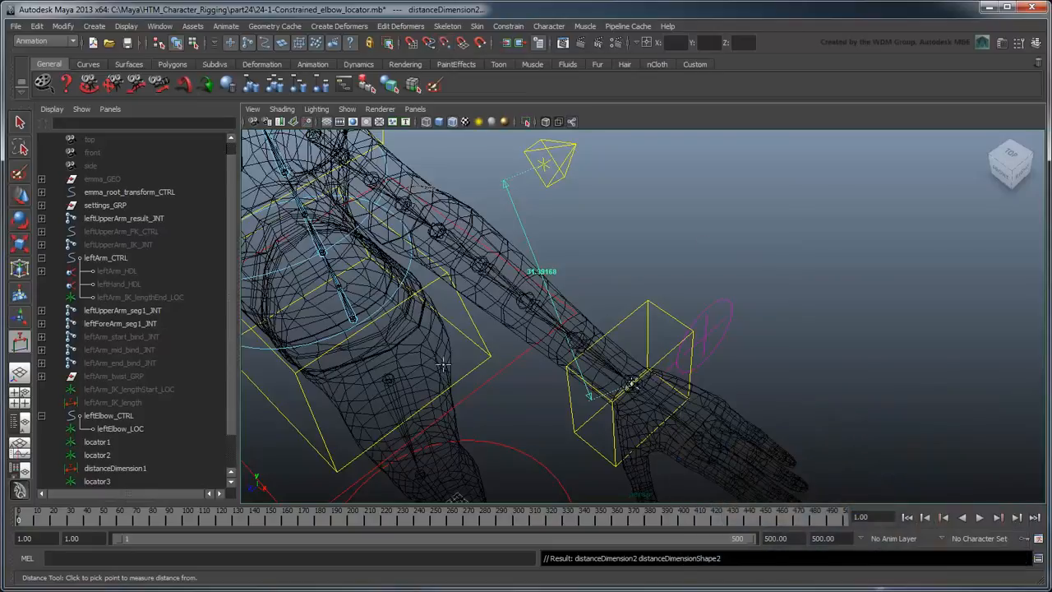
Rename locator1, the shoulder end of the upper arm measurement, as leftUpperArm_to_elbowDistStart_LOC.
scroll(169, 427, down, 1)
double_click(106, 404)
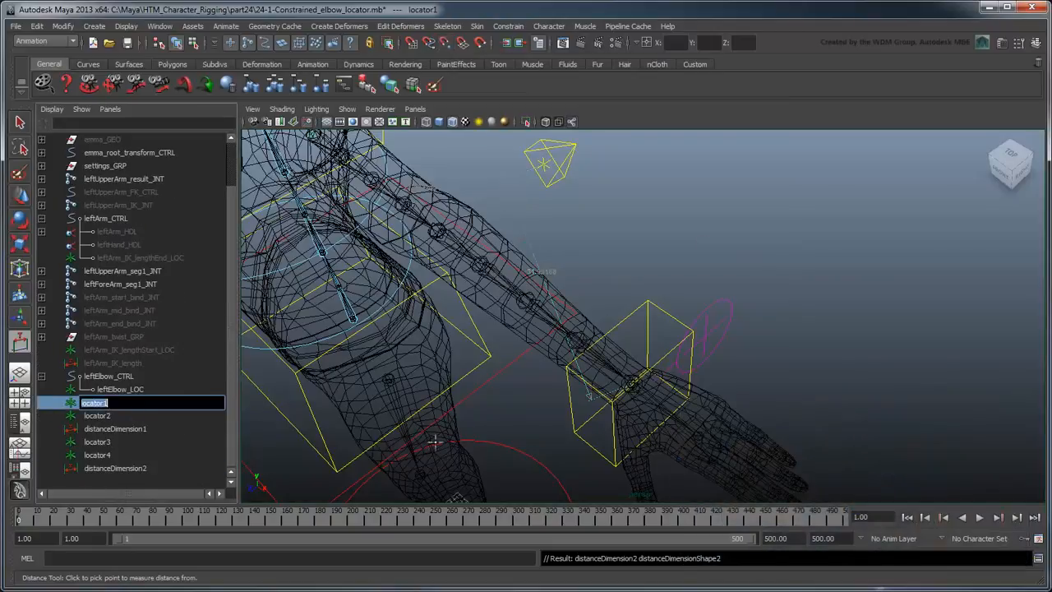
text(leftUpperArm_to_elbow)
key(Return)
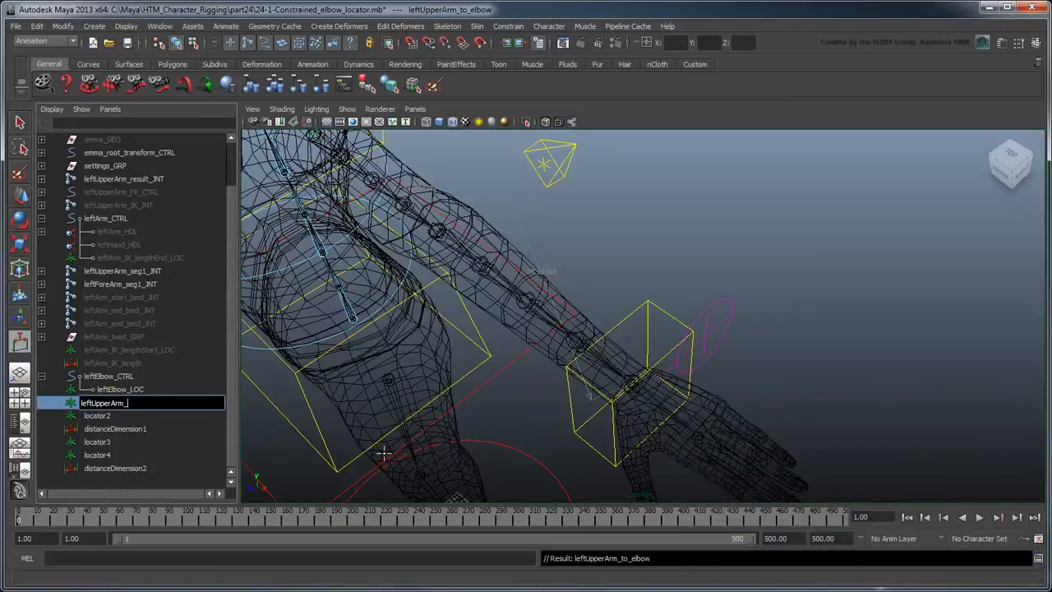
text(DistStart_LOC)
key(Return)
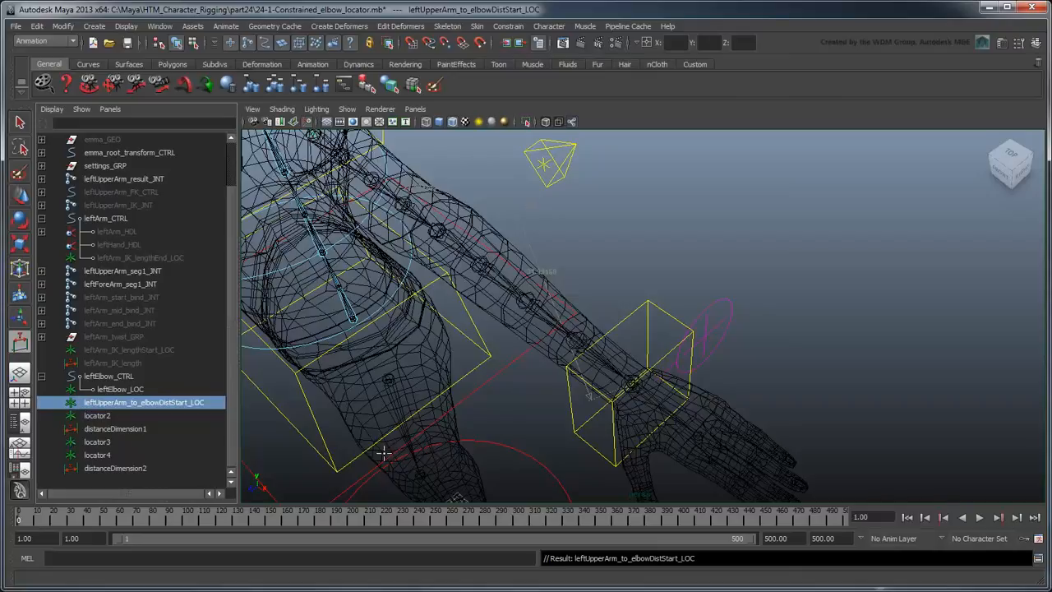
Rename the remaining measurement nodes leftUpperArm_to_elbow_DistEnd_LOC, leftUpperArm_to_elbow_distance, leftElbow_to_handDistStart_LOC, leftElbow_to_handDistEnd_LOC and leftElbow_to_hand_distance.
double_click(142, 415)
text(leftElbow_to_hand_distance)
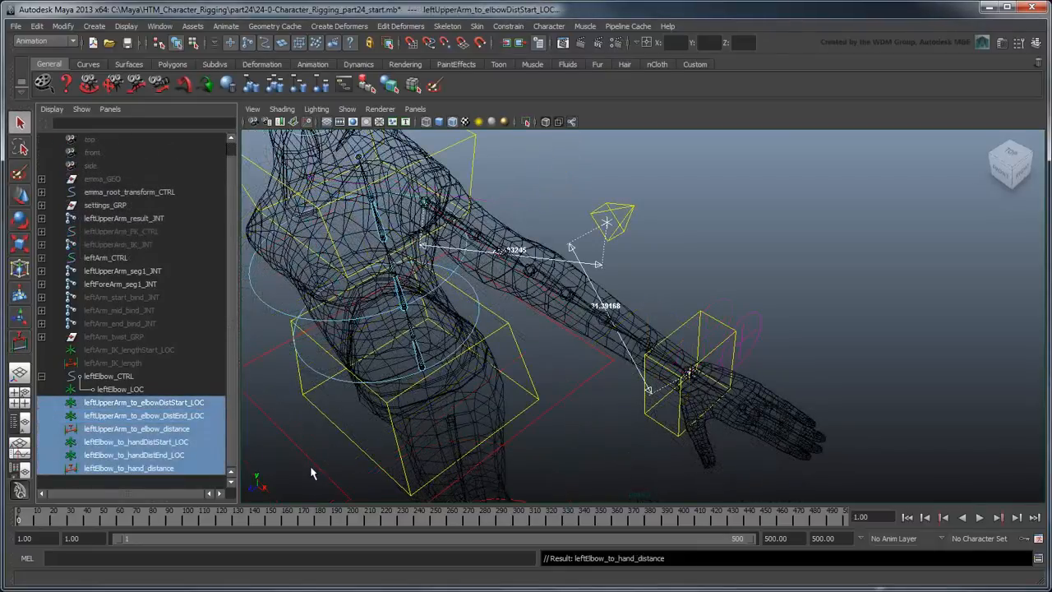
click(311, 474)
Parent leftUpperArm_to_elbow_DistEnd_LOC and leftElbow_to_handDistStart_LOC under leftElbow_CTRL, and leftElbow_to_handDistEnd_LOC under leftArm_CTRL.
click(190, 416)
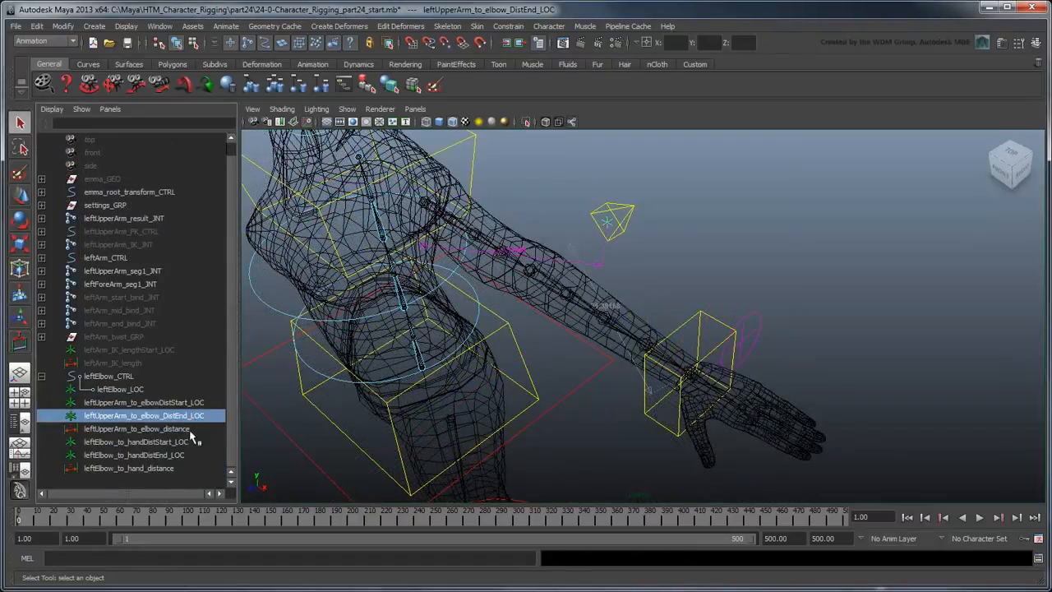
ctrl+click(181, 443)
middle_drag(169, 420, 183, 381)
click(189, 456)
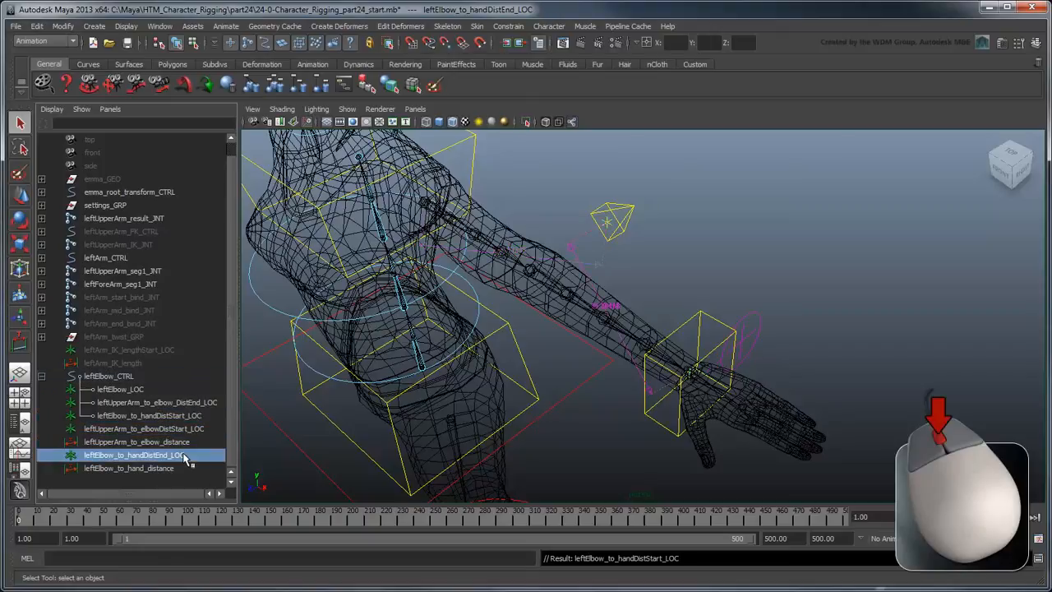
middle_drag(188, 458, 165, 255)
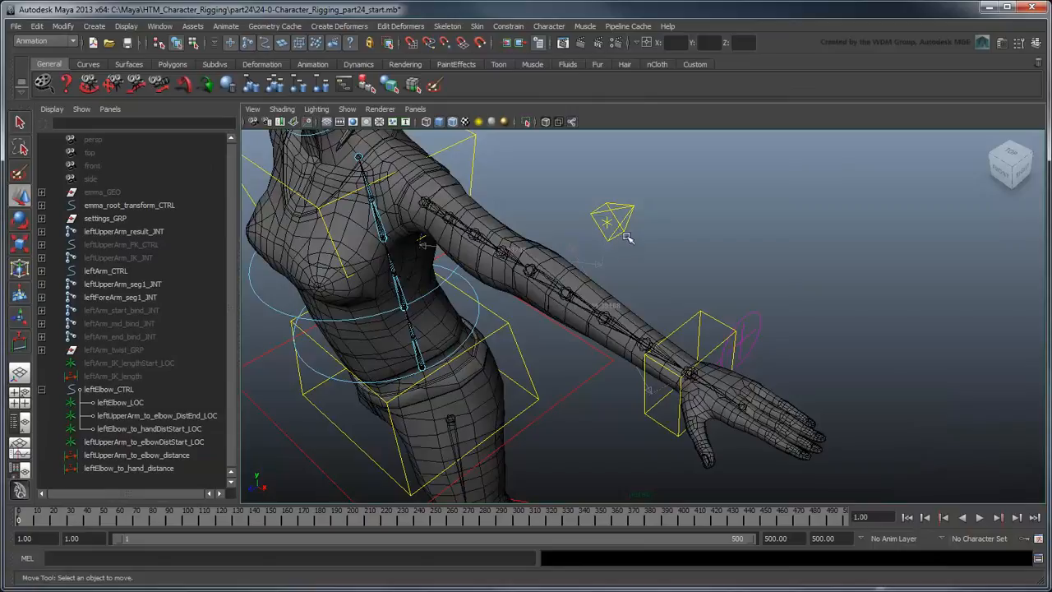
Test the distance measurements by moving leftElbow_CTRL away from the arm, and undo the move.
click(623, 234)
mouse_move(609, 224)
mouse_down()
mouse_move(792, 175)
mouse_move(667, 222)
mouse_move(781, 187)
mouse_move(810, 193)
mouse_move(805, 212)
mouse_up()
key(ctrl+z)
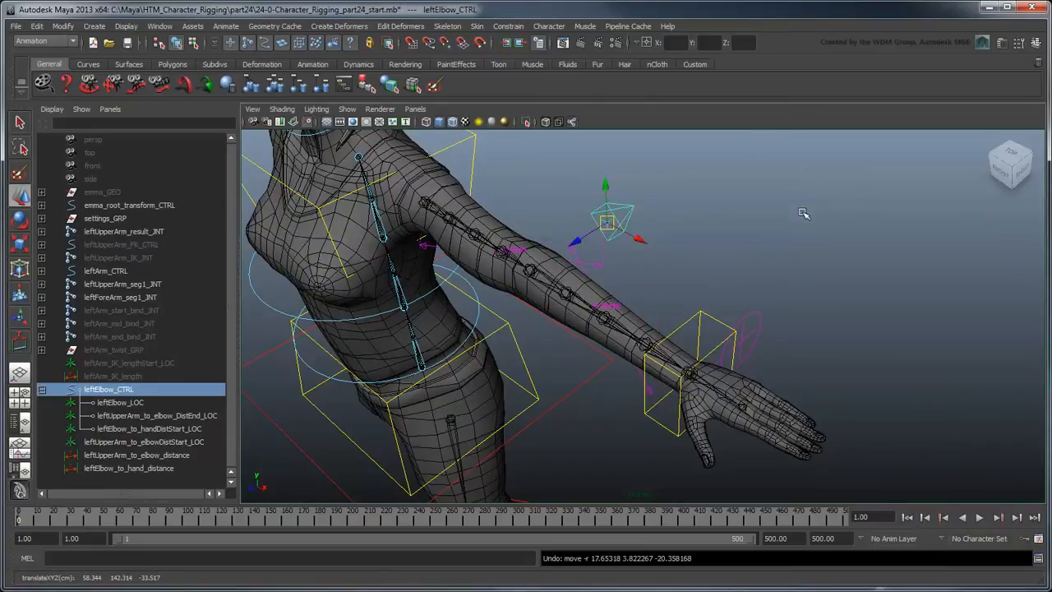
Test the arm and its distance measurements by moving leftArm_CTRL around, undo the moves and deselect it.
click(722, 324)
drag(690, 373, 508, 588)
drag(512, 503, 689, 510)
key(ctrl+z)
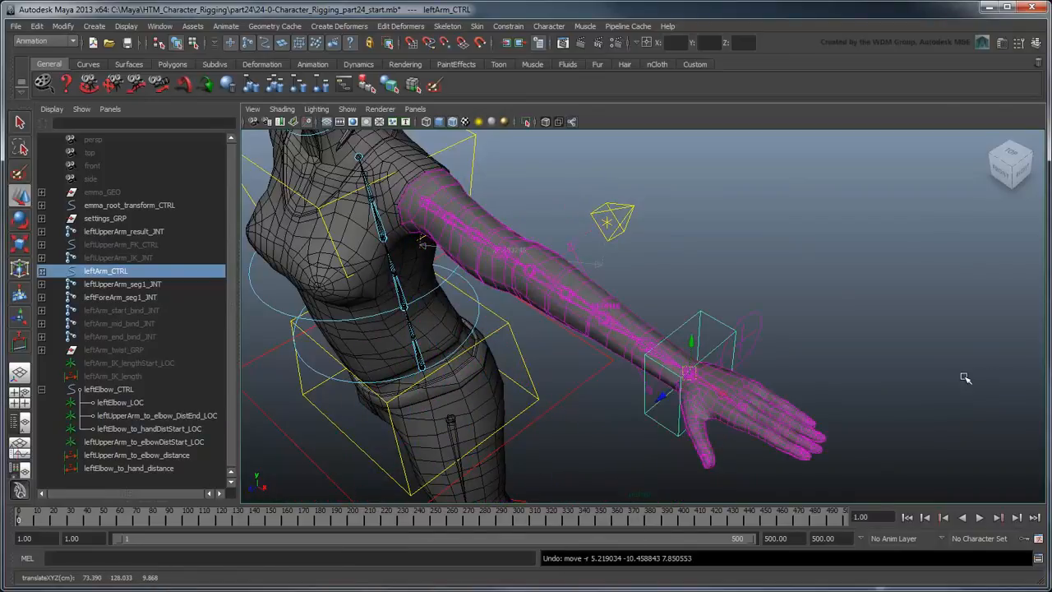
click(965, 377)
key(q)
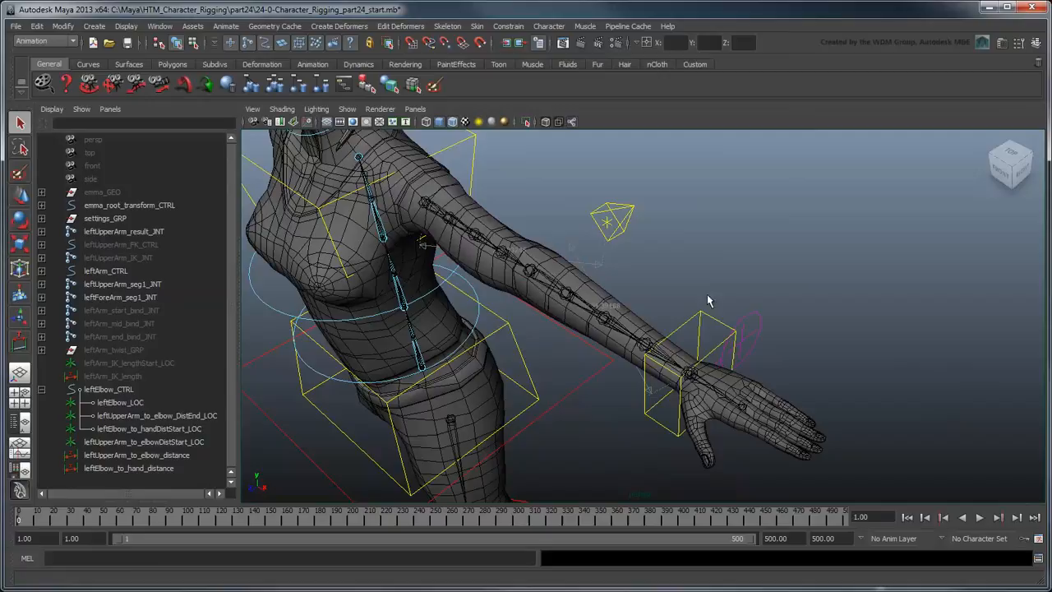
Delete the Knee Snap attribute from leftElbow_CTRL.
click(628, 242)
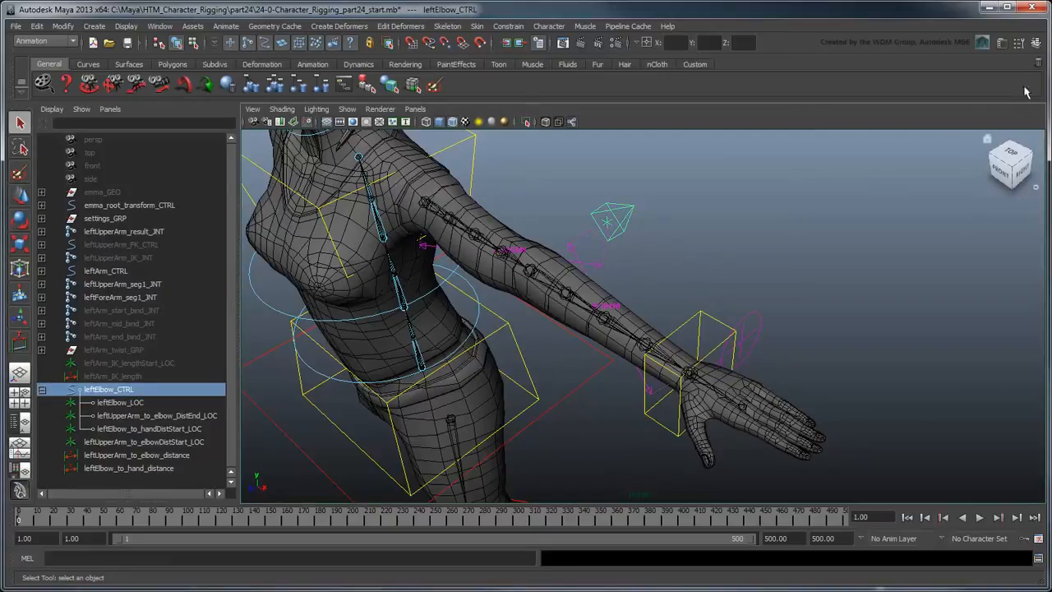
click(1040, 45)
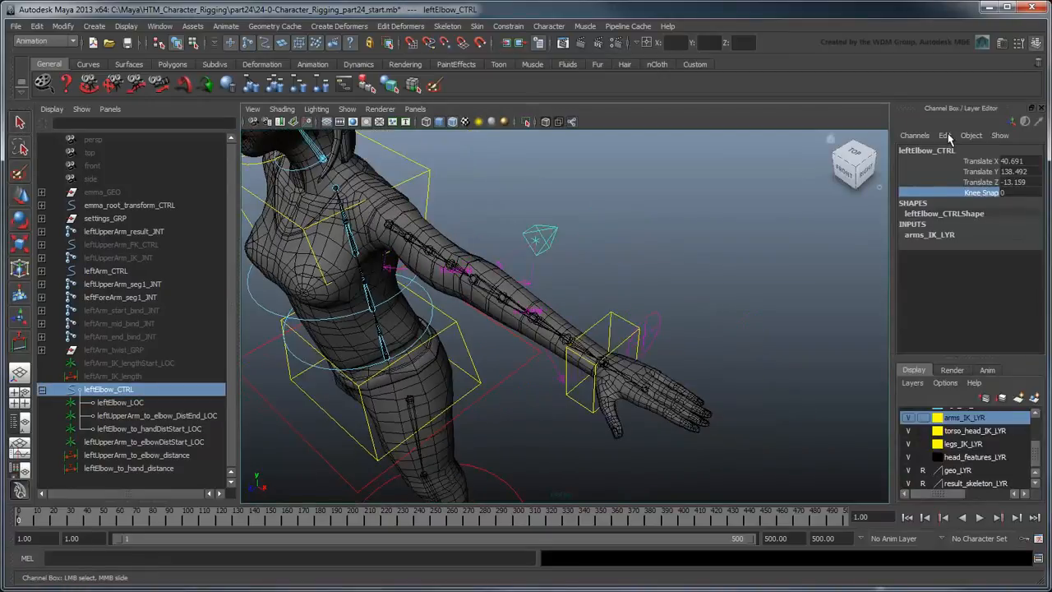
right_click(951, 139)
click(951, 275)
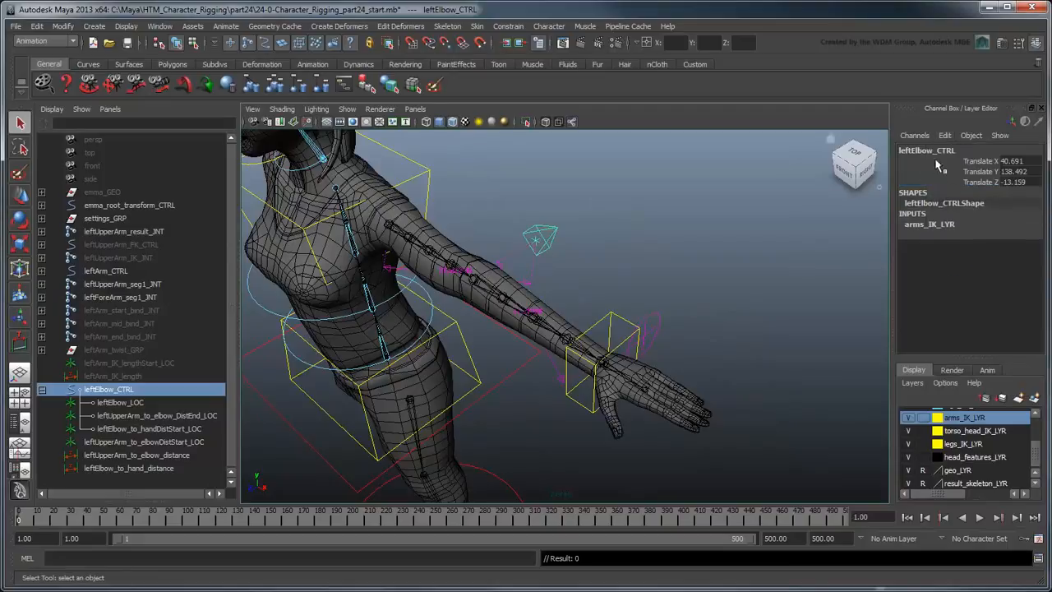
Add a keyable float attribute named elbowSnap to leftElbow_CTRL with minimum 0 and maximum 1, then hide the channel box.
click(946, 136)
click(960, 240)
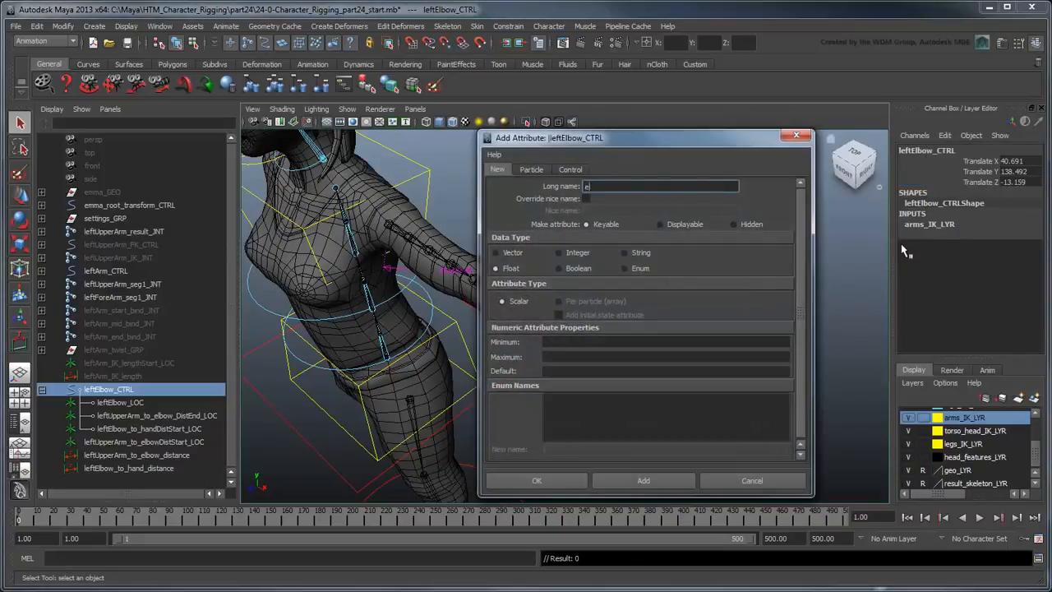
text(elbowSnap)
click(781, 341)
text(0)
key(Tab)
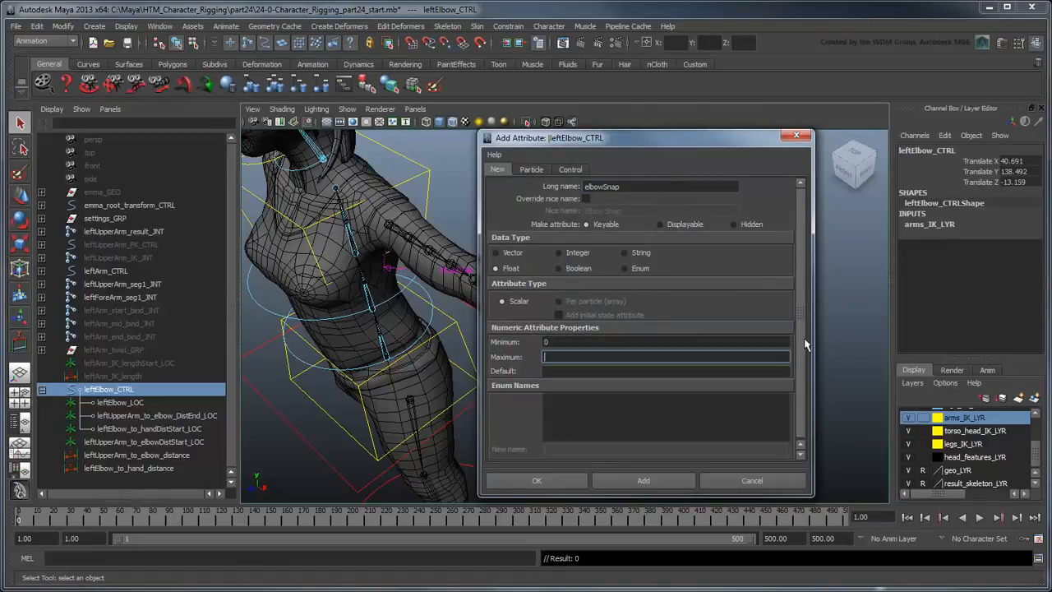
click(537, 480)
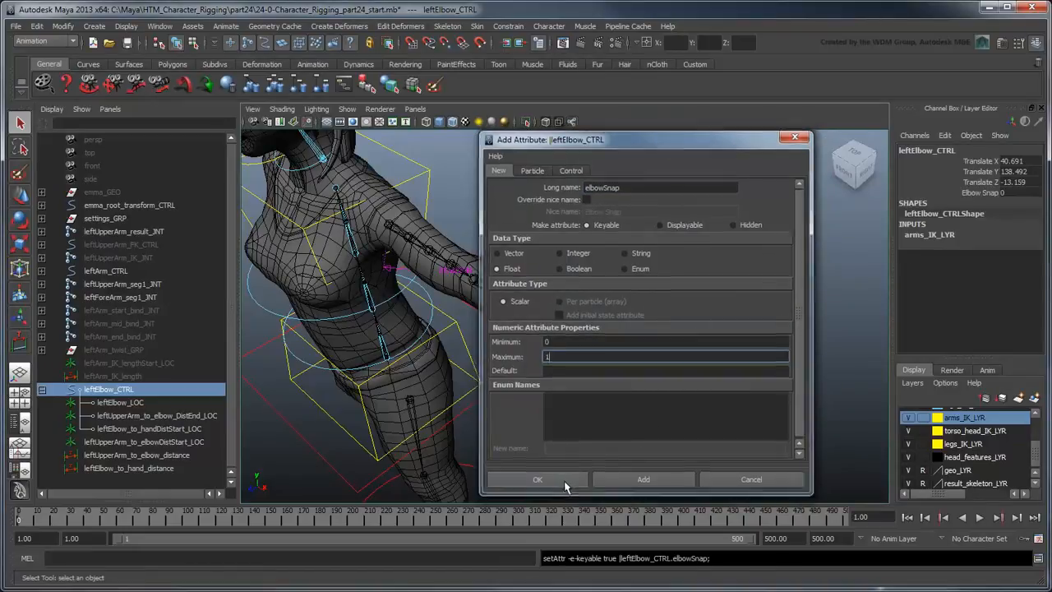
click(1042, 110)
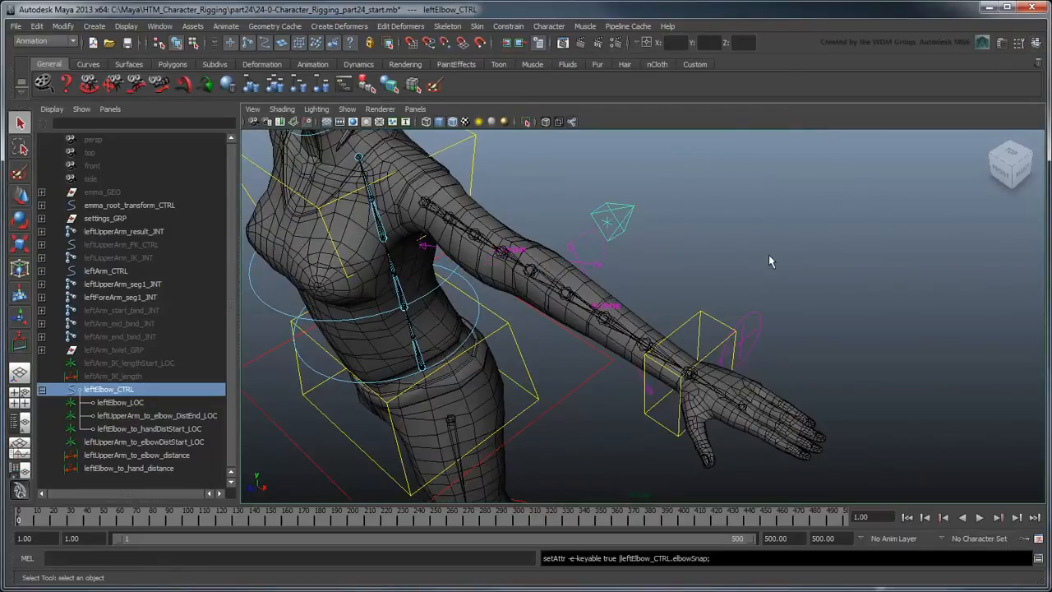
Graph the input and output connections of leftForeArm_IK_JNT, leftUpperArm_to_elbow_distance and leftElbow_CTRL in the Node Editor.
click(42, 258)
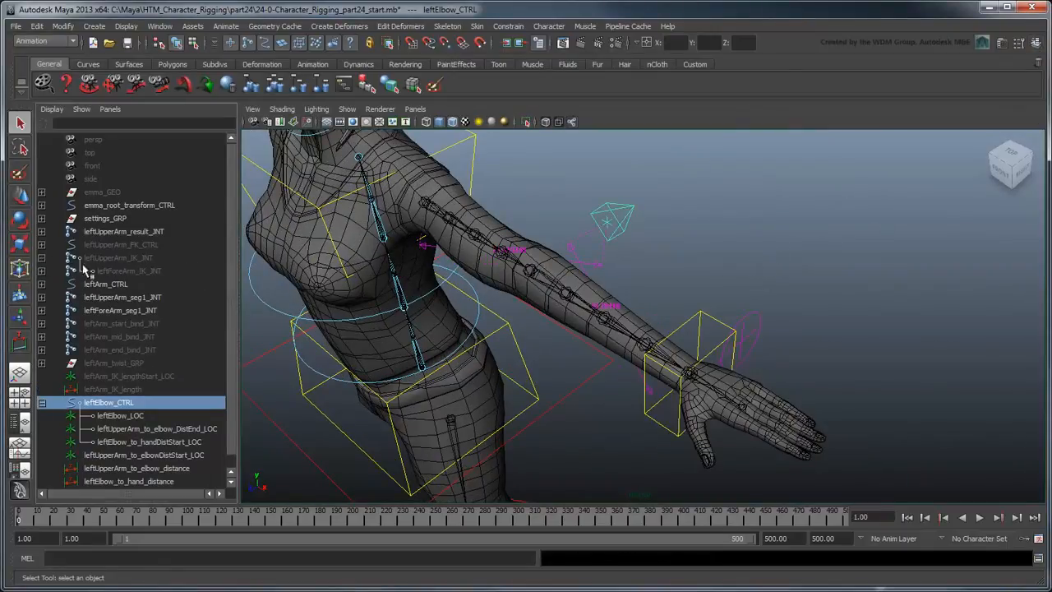
click(115, 271)
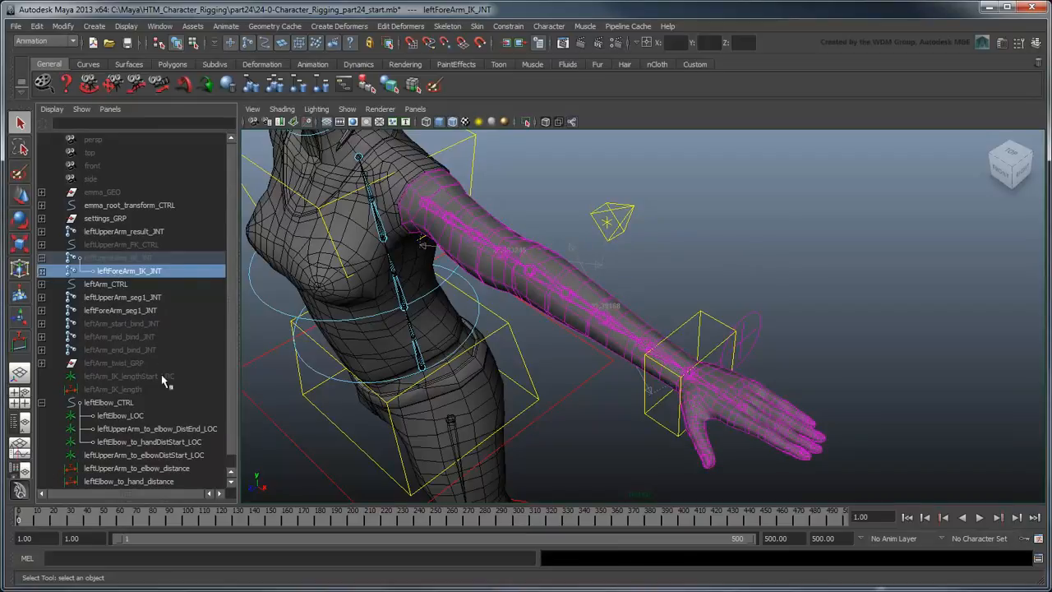
ctrl+click(182, 470)
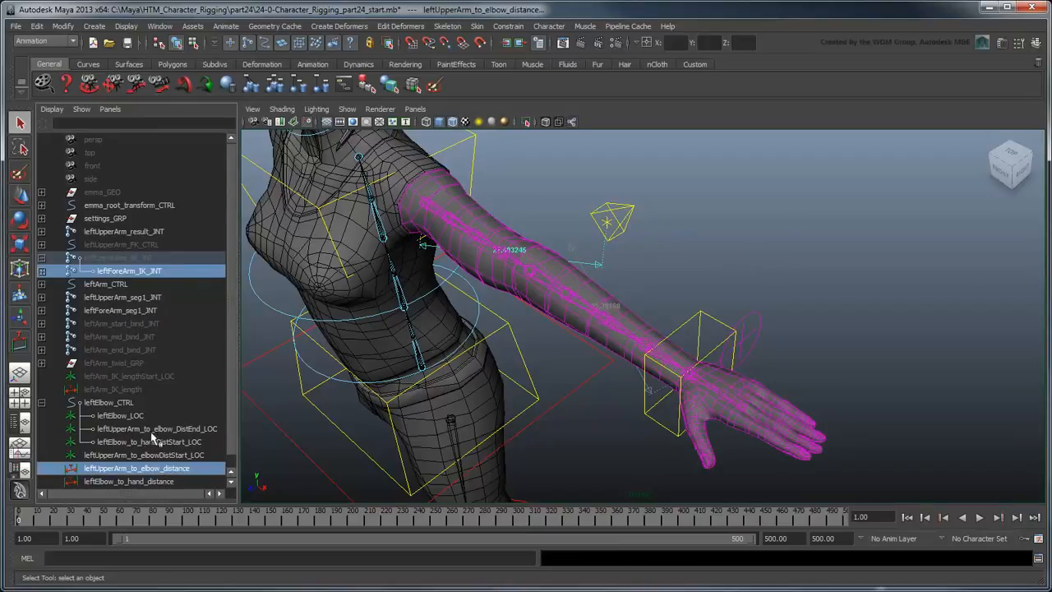
ctrl+click(142, 407)
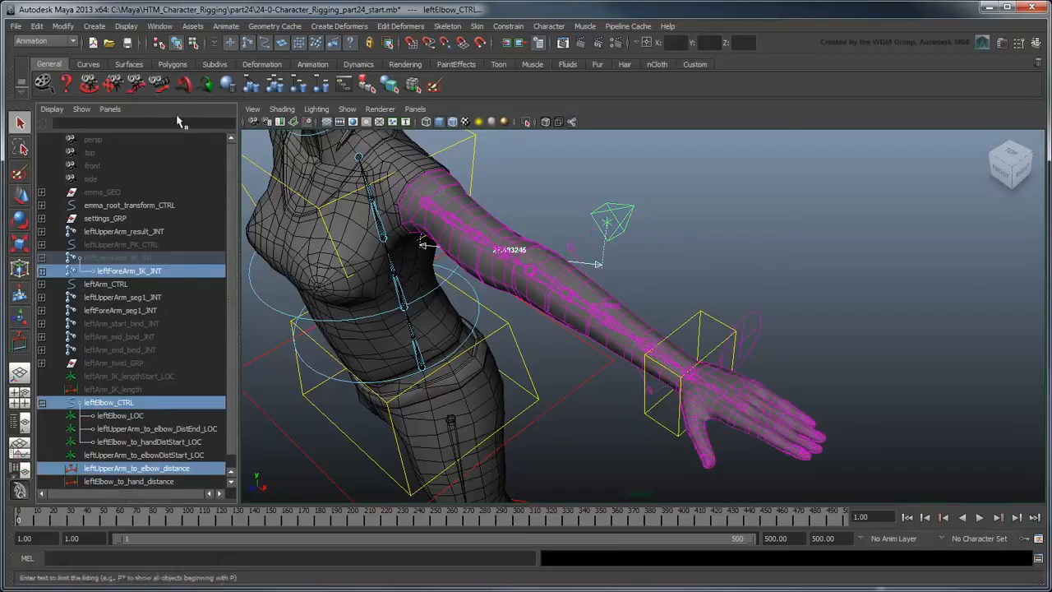
click(161, 26)
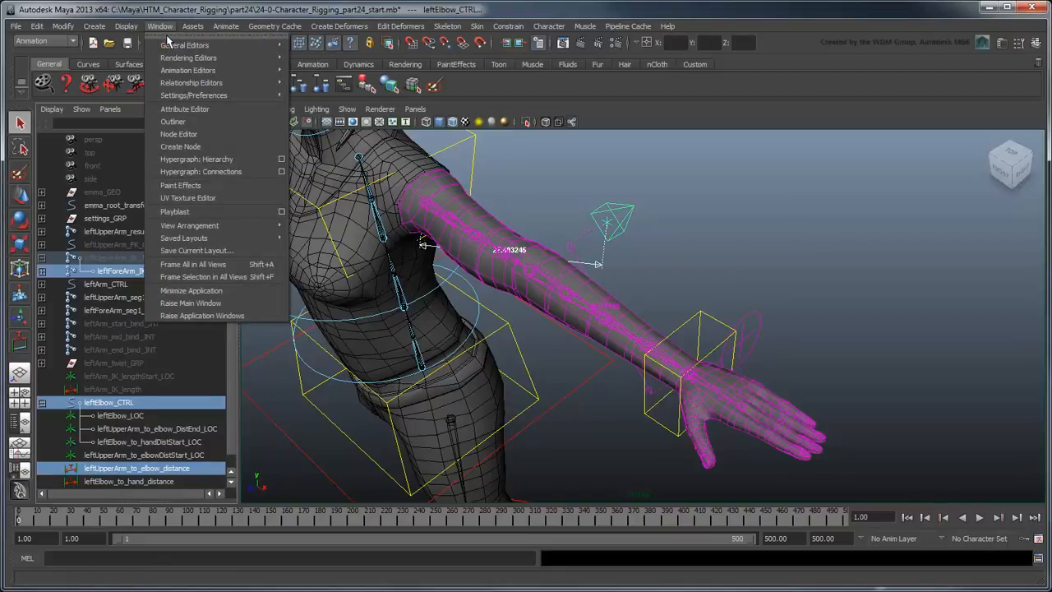
click(197, 134)
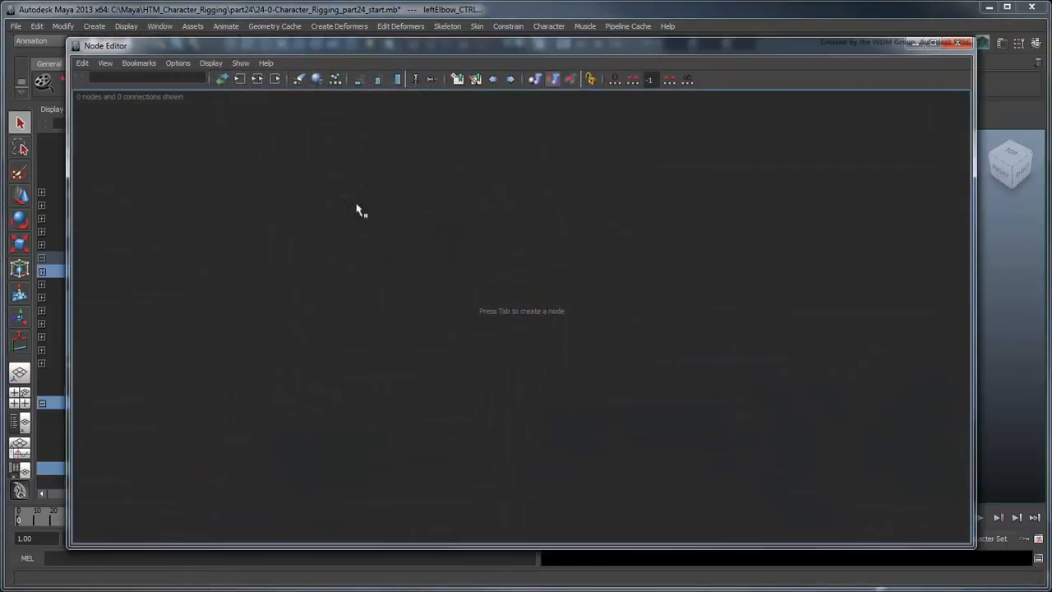
click(257, 79)
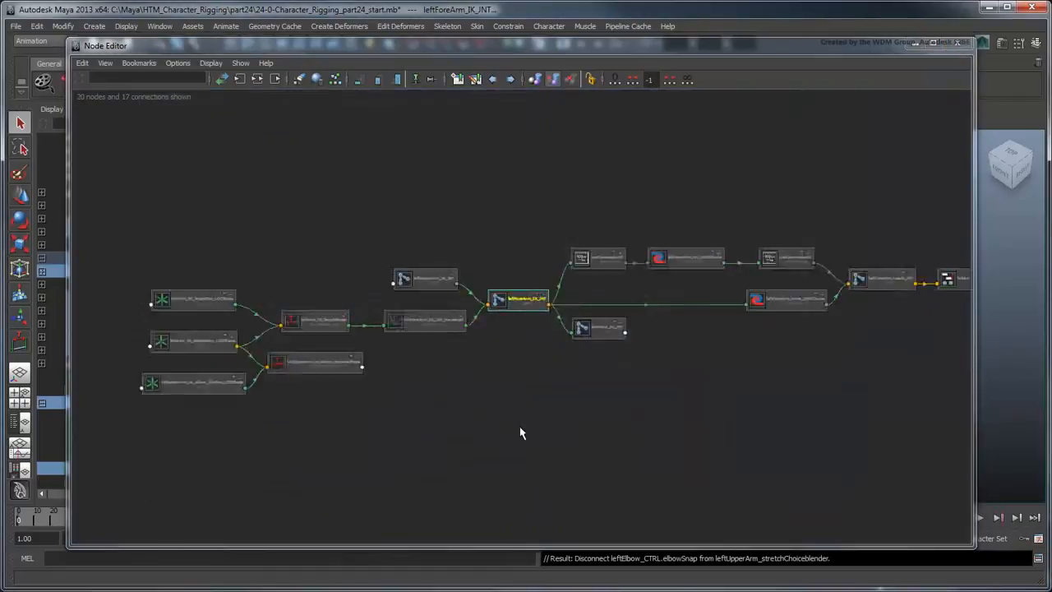
Create a blendColors node above the leftForeArm_IK_JNT node and rename it leftUpperArm_stretchChoice.
scroll(521, 432, up, 5)
alt+middle_drag(471, 427, 555, 543)
key(Tab)
text(blendColors)
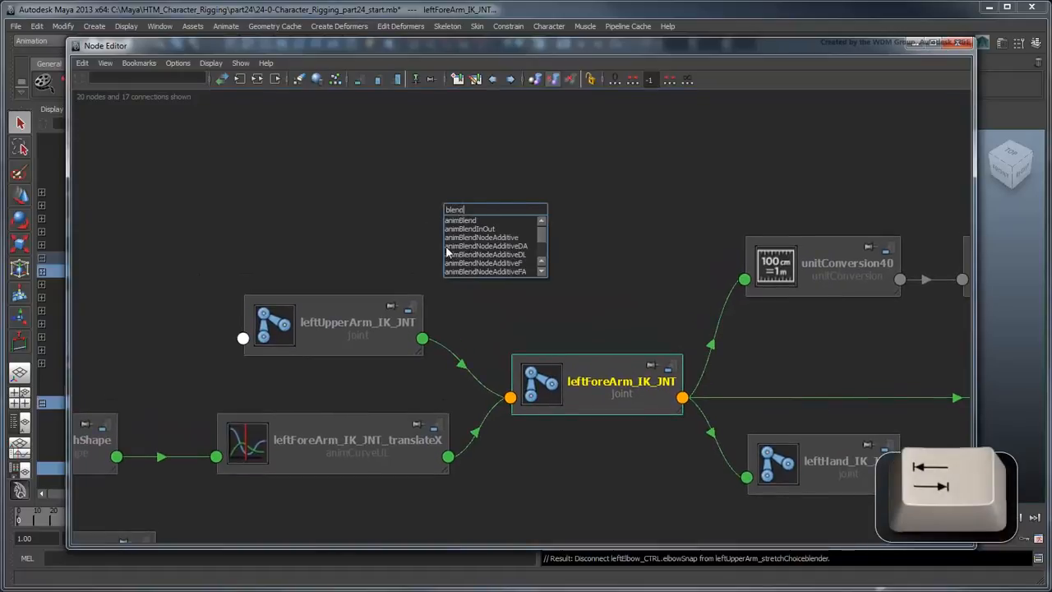
key(Return)
drag(521, 246, 477, 201)
double_click(476, 201)
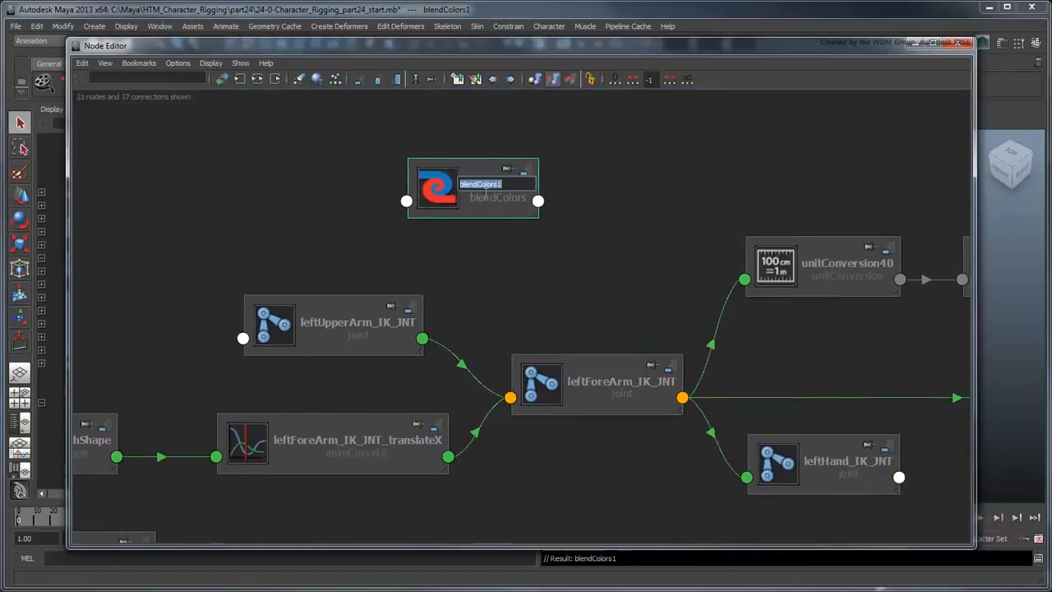
text(leftUpperArm_stretch)
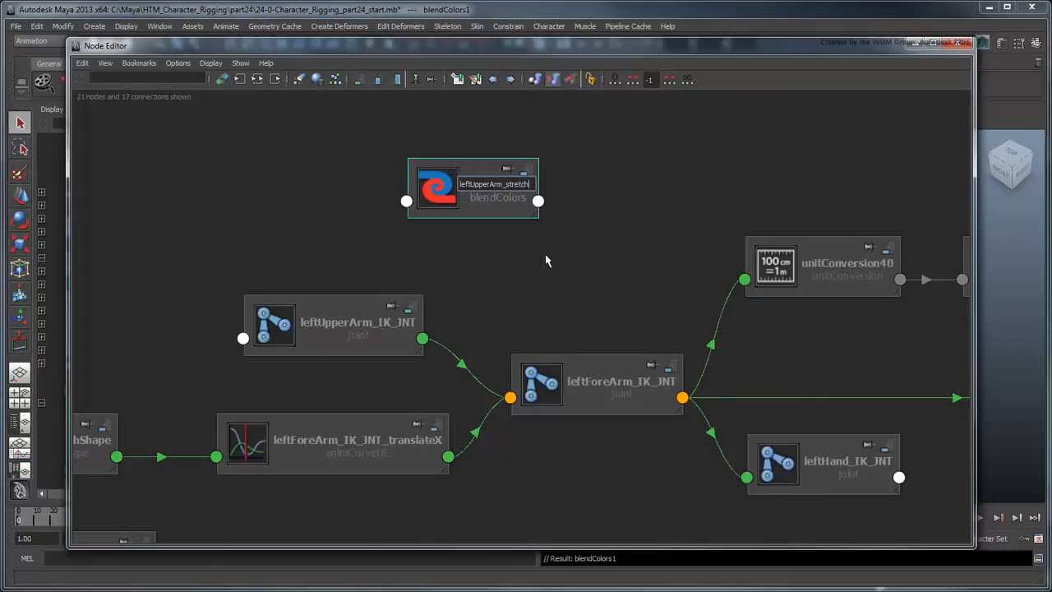
text(Choice)
key(Return)
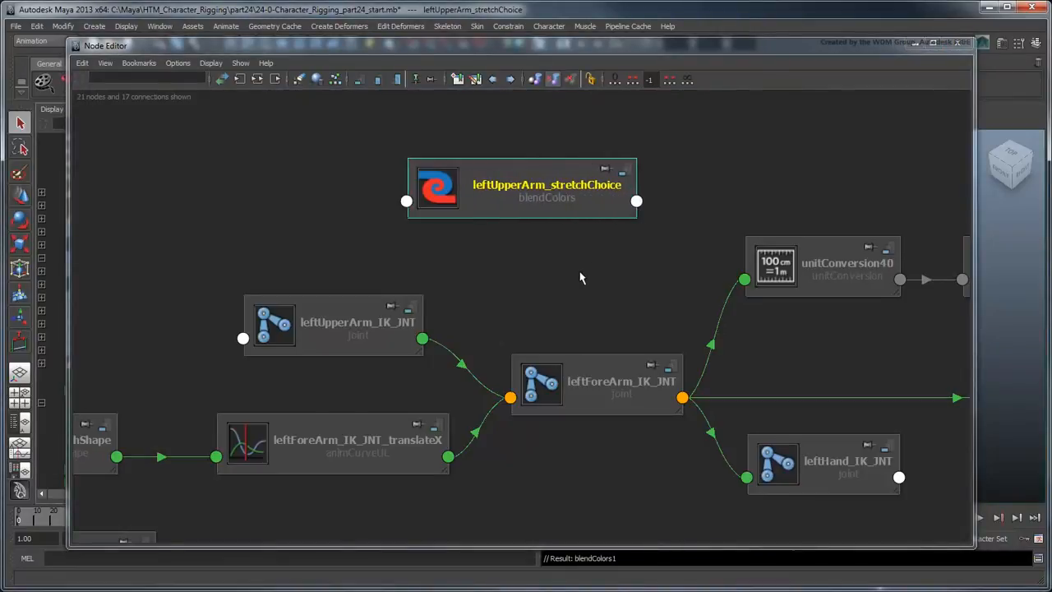
Move the leftElbow_CTRL transform node beside the leftUpperArm_stretchChoice node in the graph.
scroll(580, 274, down, 3)
alt+middle_drag(409, 280, 712, 292)
scroll(506, 332, up, 1)
scroll(507, 337, up, 2)
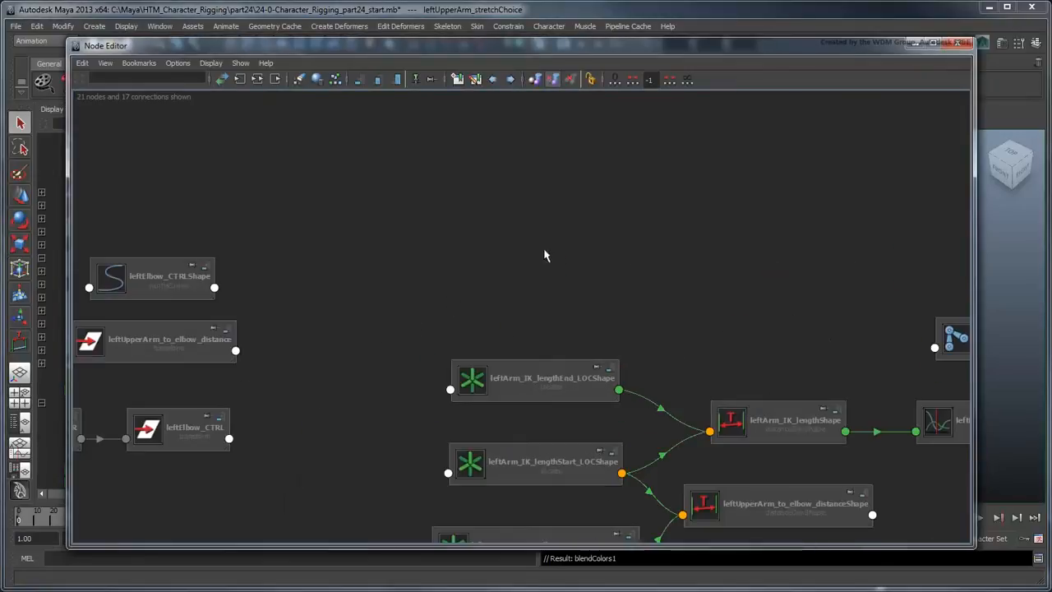
alt+middle_drag(369, 290, 517, 243)
click(314, 403)
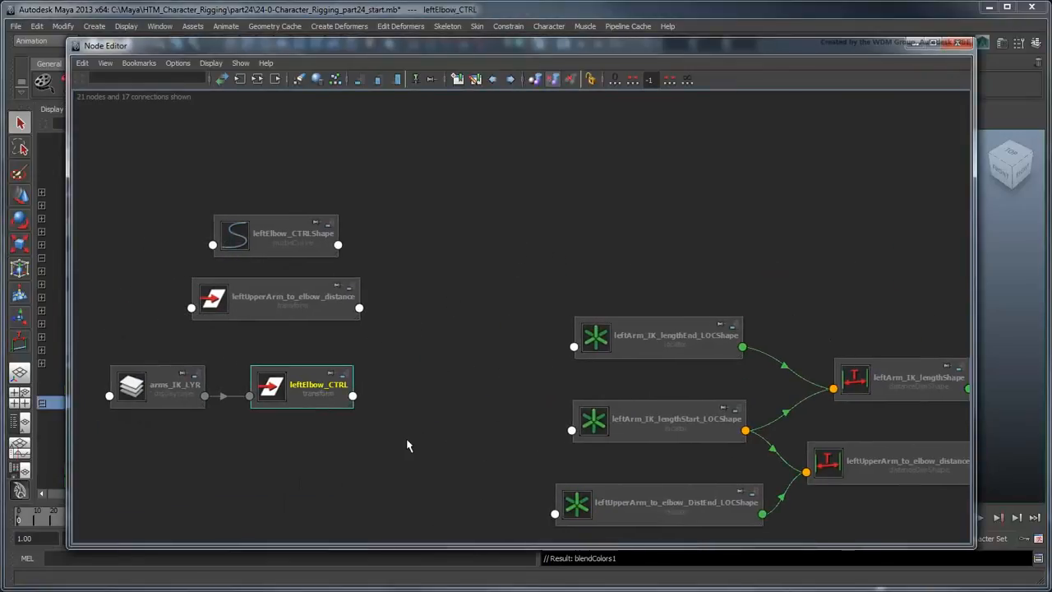
scroll(408, 445, down, 3)
drag(429, 346, 792, 250)
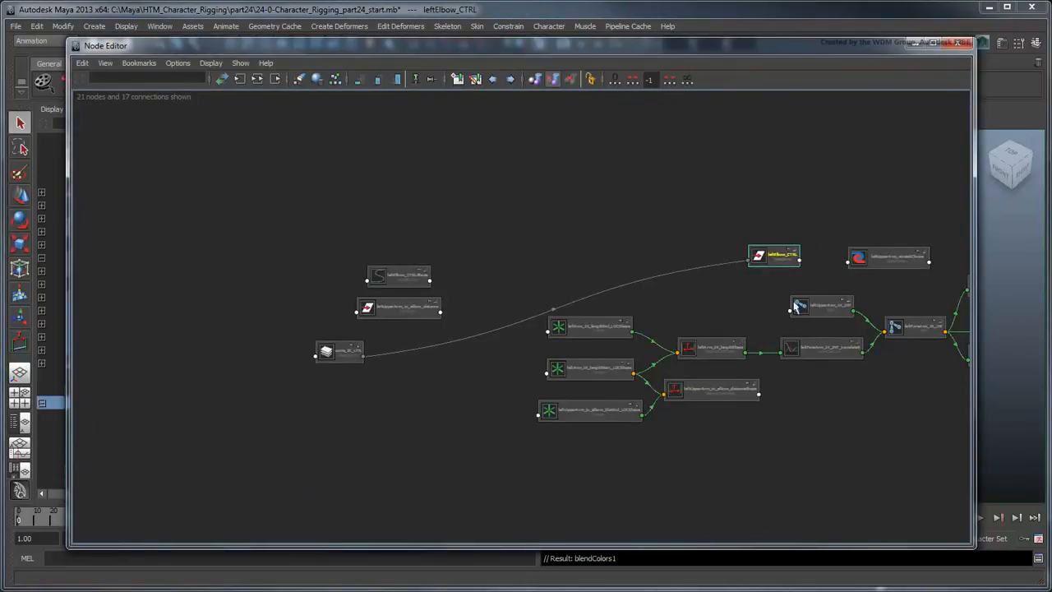
Connect leftElbow_CTRL's Elbow Snap attribute to the Blender input of leftUpperArm_stretchChoice.
alt+middle_drag(681, 310, 427, 332)
scroll(493, 321, up, 3)
alt+middle_drag(612, 243, 434, 250)
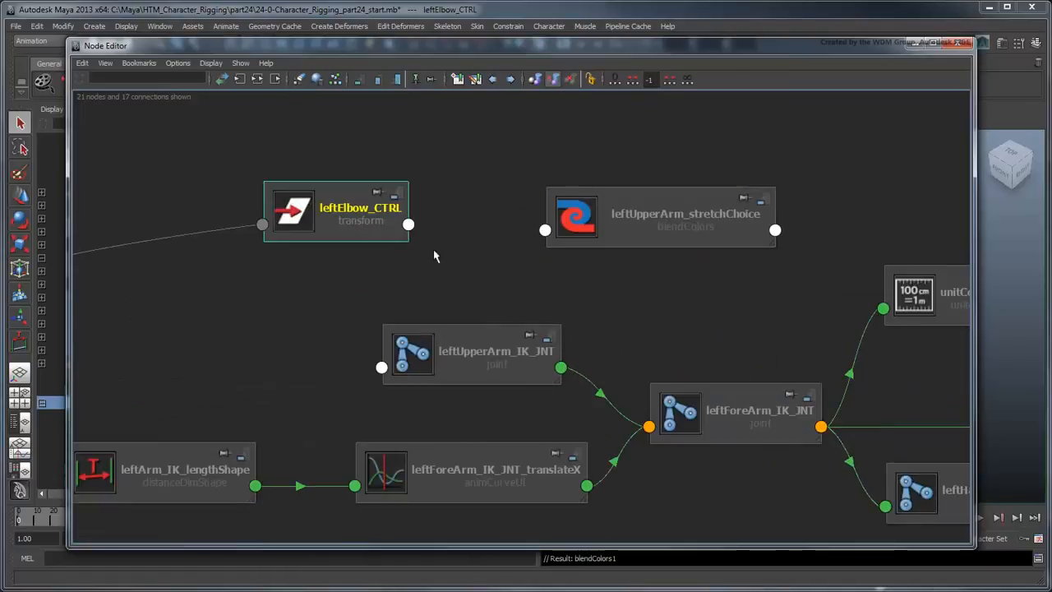
click(409, 224)
click(483, 244)
click(545, 230)
click(577, 236)
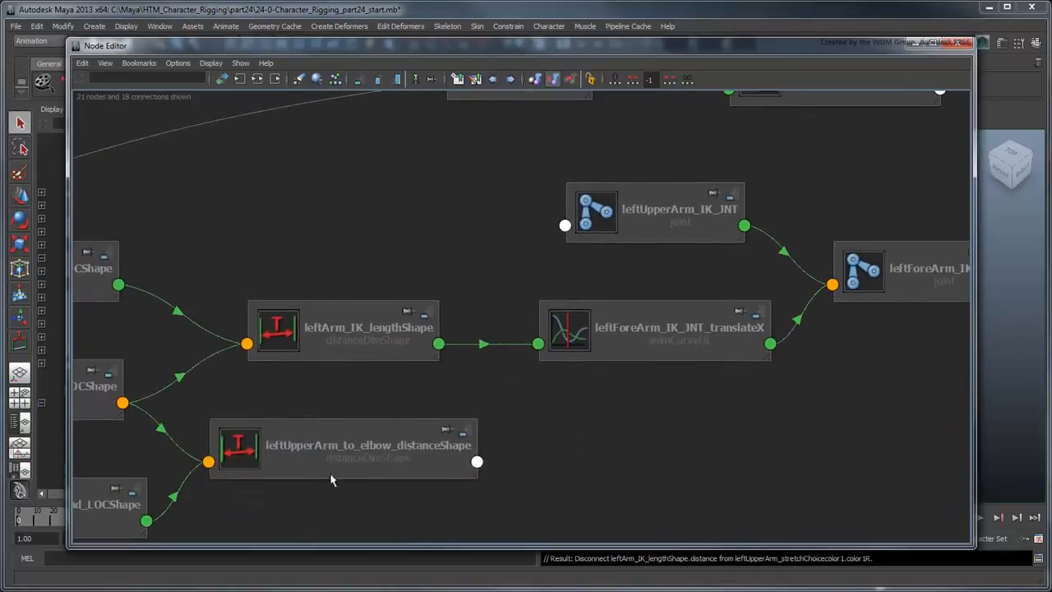
Arrange the leftUpperArm_to_elbow_distanceShape node below leftElbow_CTRL, beside the leftUpperArm_stretchChoice node.
click(412, 471)
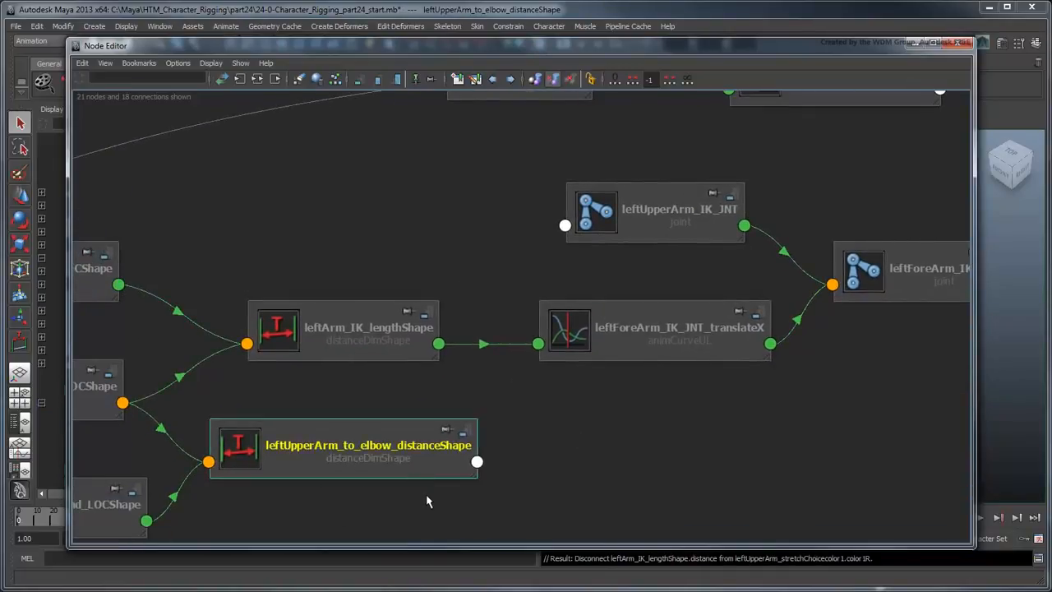
drag(418, 475, 584, 168)
alt+middle_drag(708, 220, 499, 427)
drag(342, 305, 357, 212)
drag(379, 355, 356, 292)
Connect the Distance of leftUpperArm_to_elbow_distanceShape to Color 1R of leftUpperArm_stretchChoice.
click(410, 302)
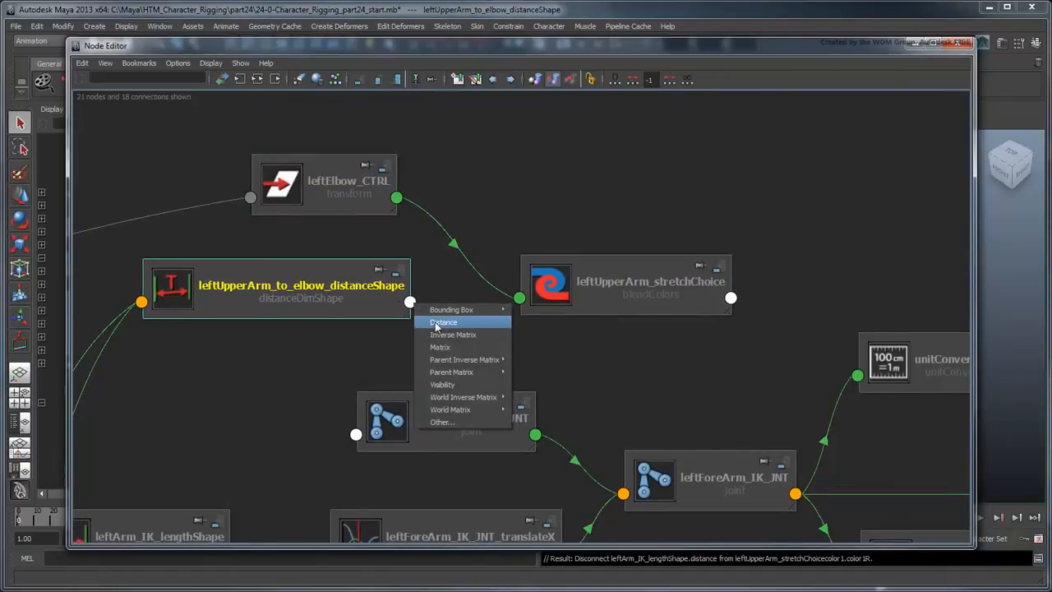
click(496, 327)
click(519, 297)
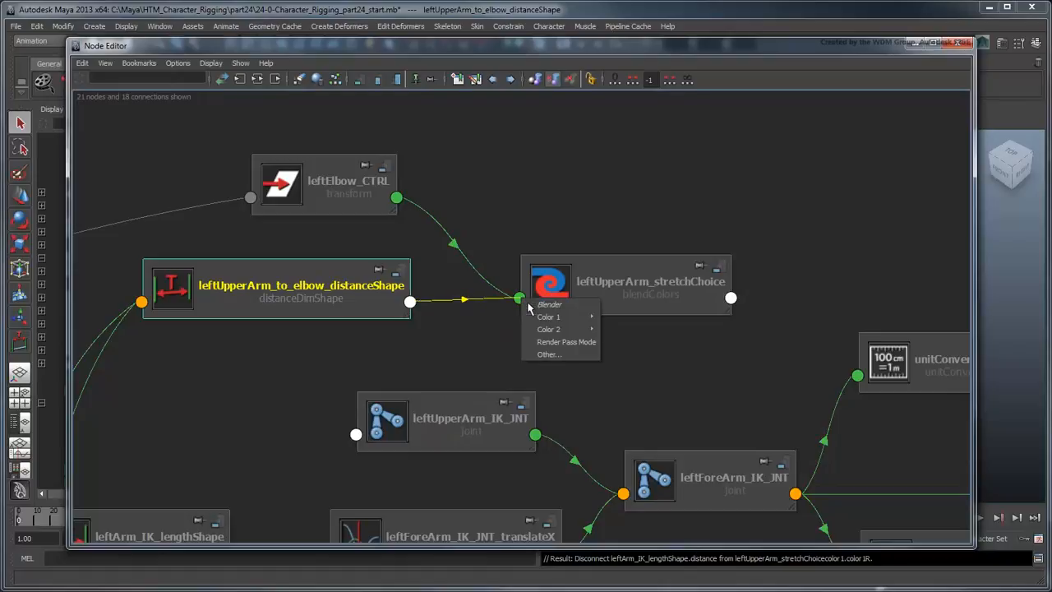
mouse_move(570, 319)
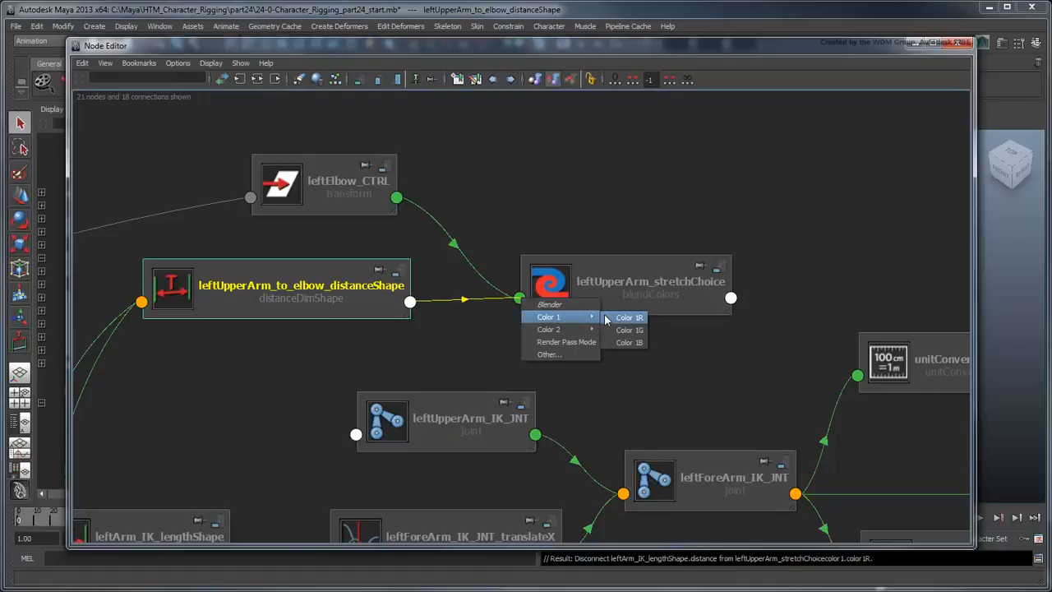
click(607, 318)
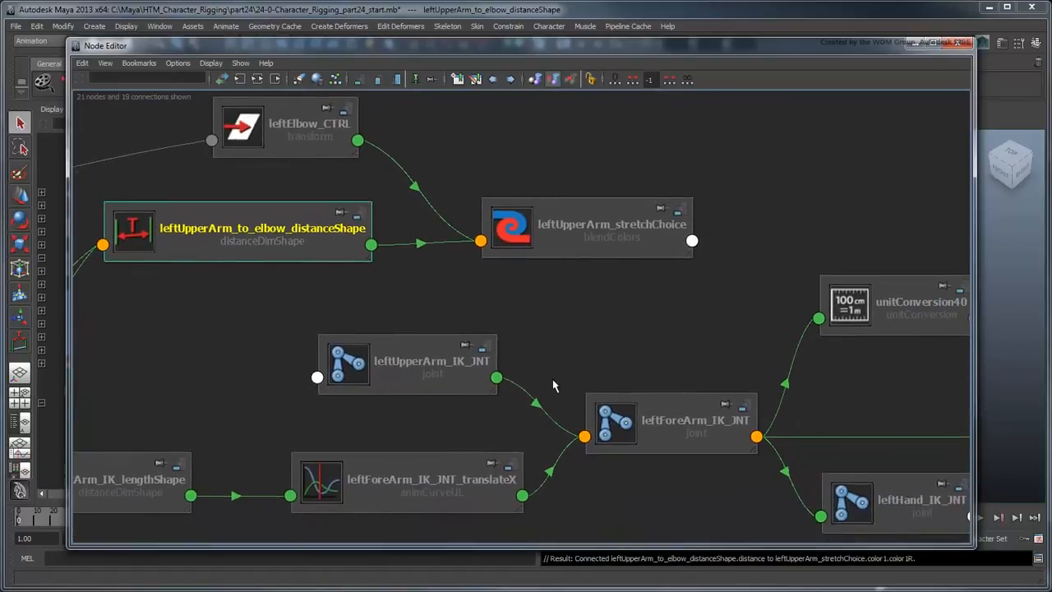
Connect the Output of leftForeArm_IK_JNT_translateX to Color 2R of leftUpperArm_stretchChoice.
click(531, 509)
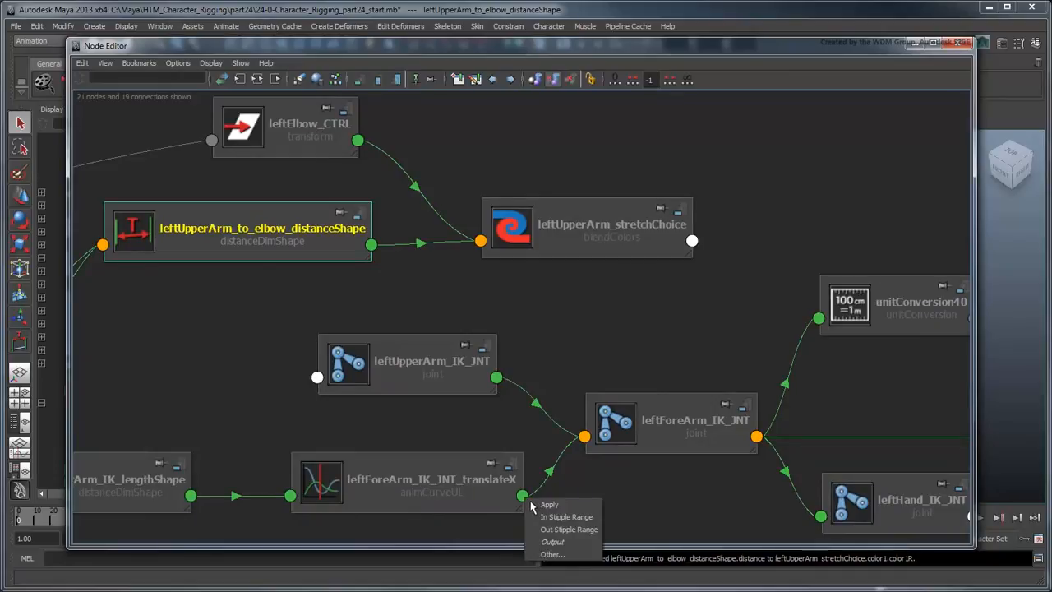
click(576, 543)
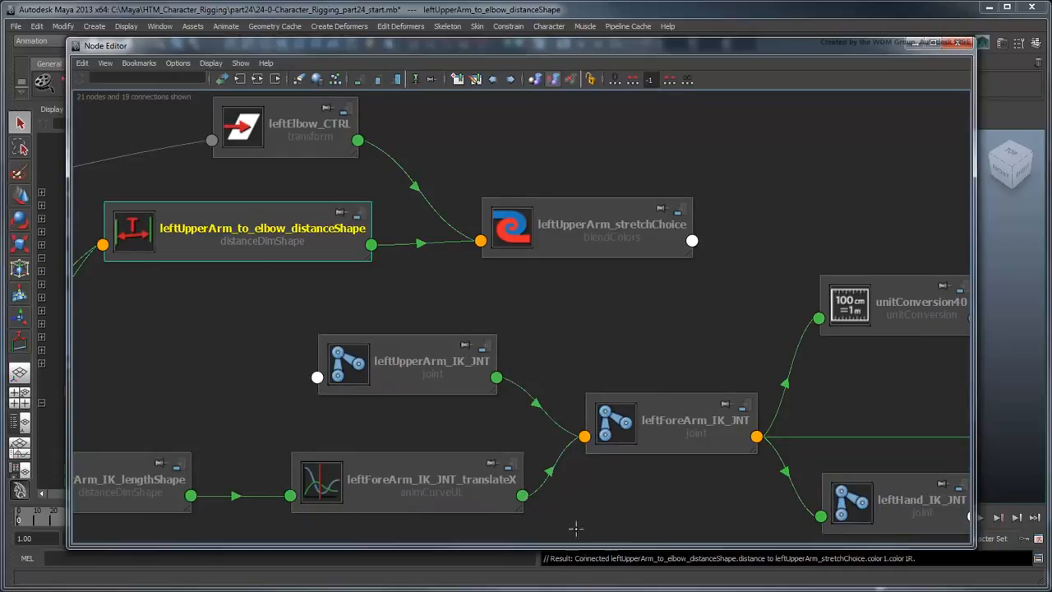
click(482, 243)
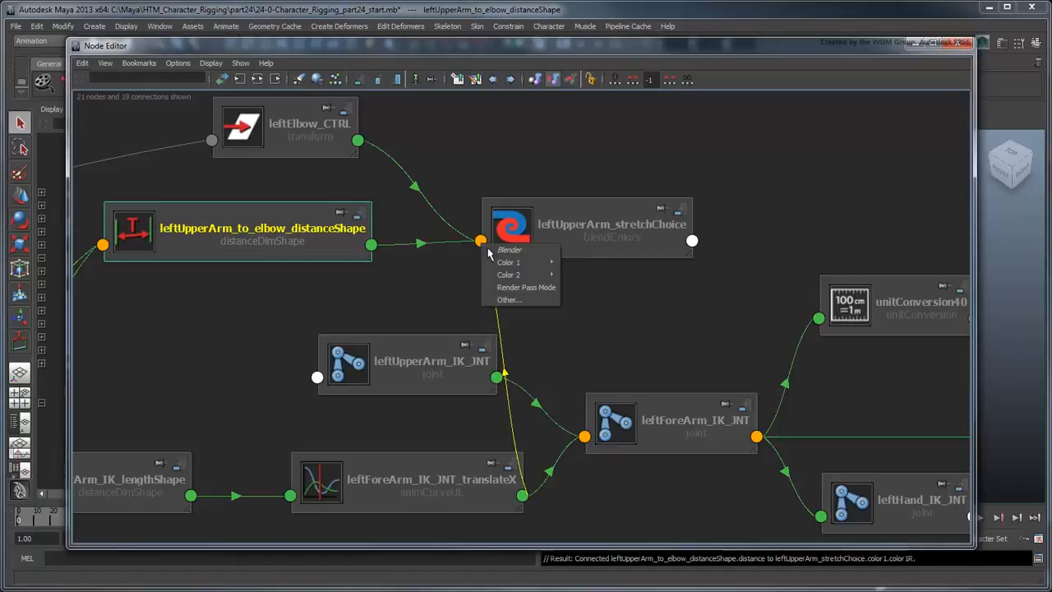
mouse_move(526, 274)
click(589, 276)
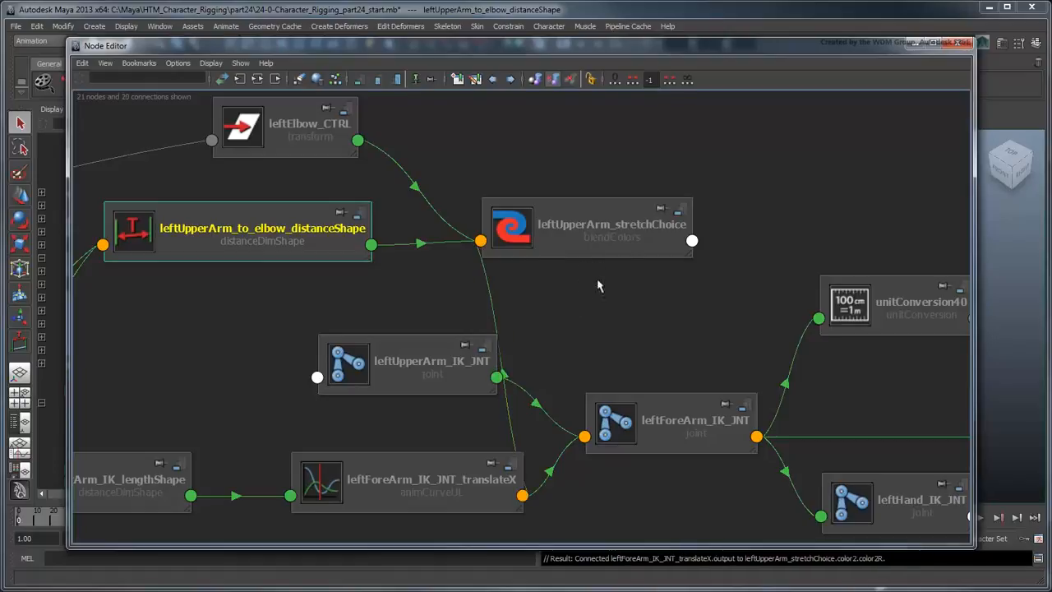
Connect Output R of leftUpperArm_stretchChoice to Translate X of leftForeArm_IK_JNT and rearrange the node graph layout.
click(695, 243)
mouse_move(738, 298)
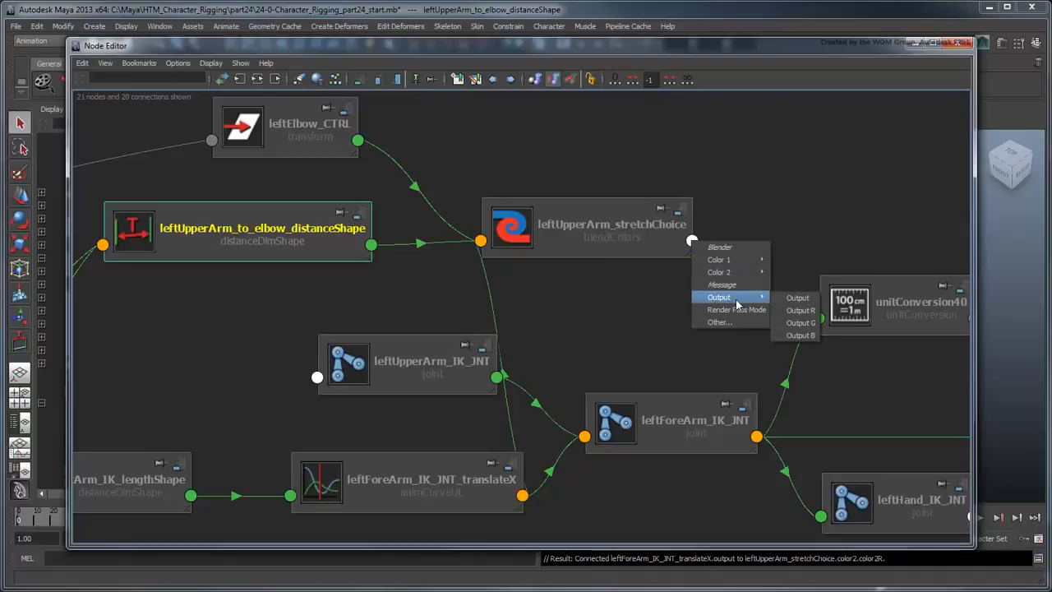
click(783, 311)
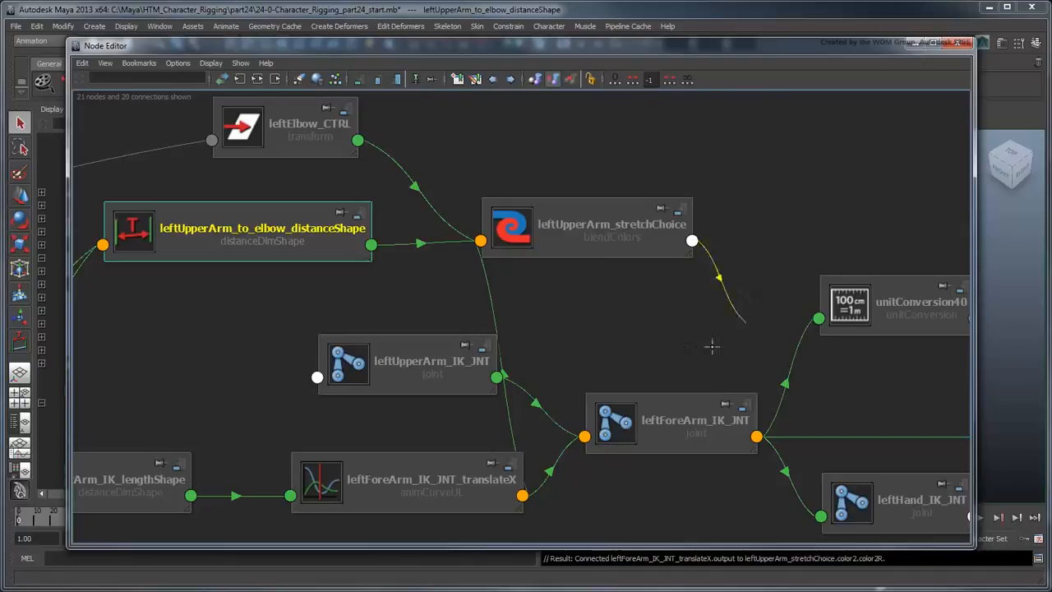
click(584, 436)
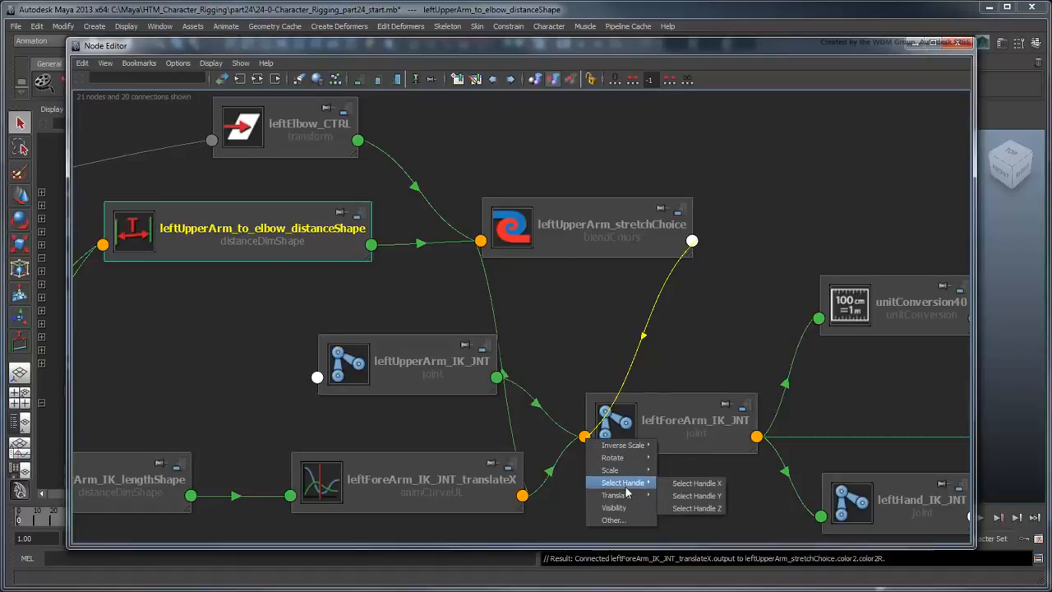
mouse_move(618, 495)
click(684, 497)
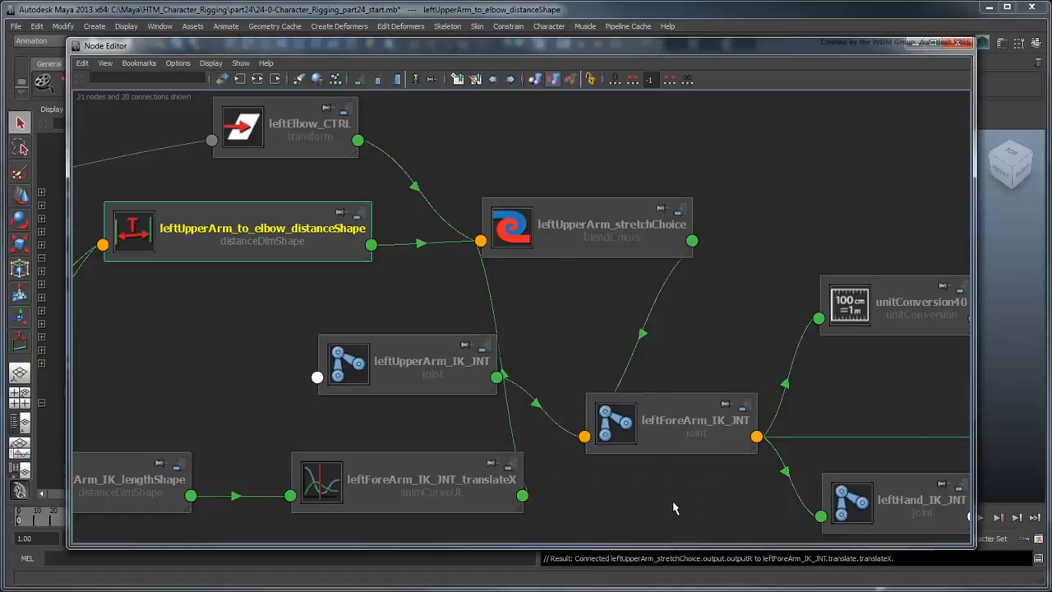
click(337, 81)
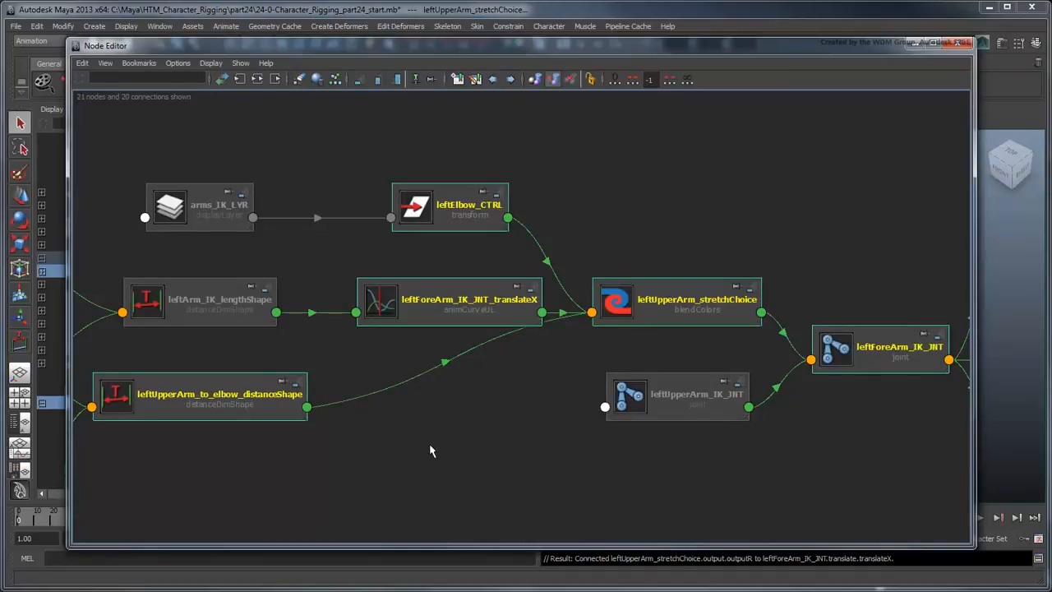
click(423, 428)
Graph the connections of leftHand_IK_JNT, leftElbow_to_hand_distance and leftElbow_CTRL in the Node Editor.
drag(396, 49, 469, 49)
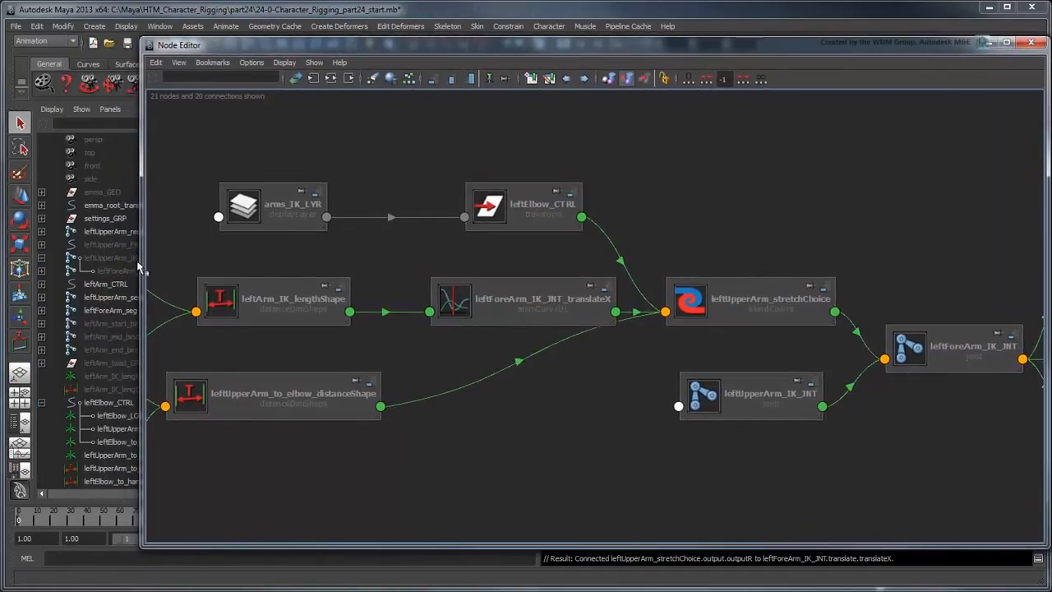
drag(142, 268, 234, 269)
click(42, 271)
click(128, 285)
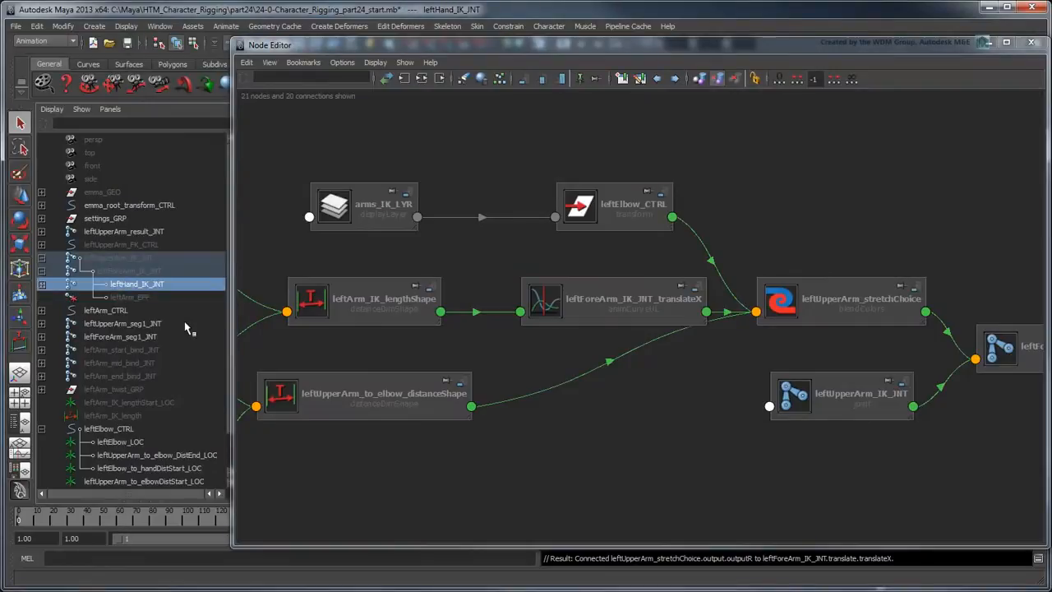
scroll(185, 328, down, 1)
ctrl+click(144, 470)
ctrl+click(143, 390)
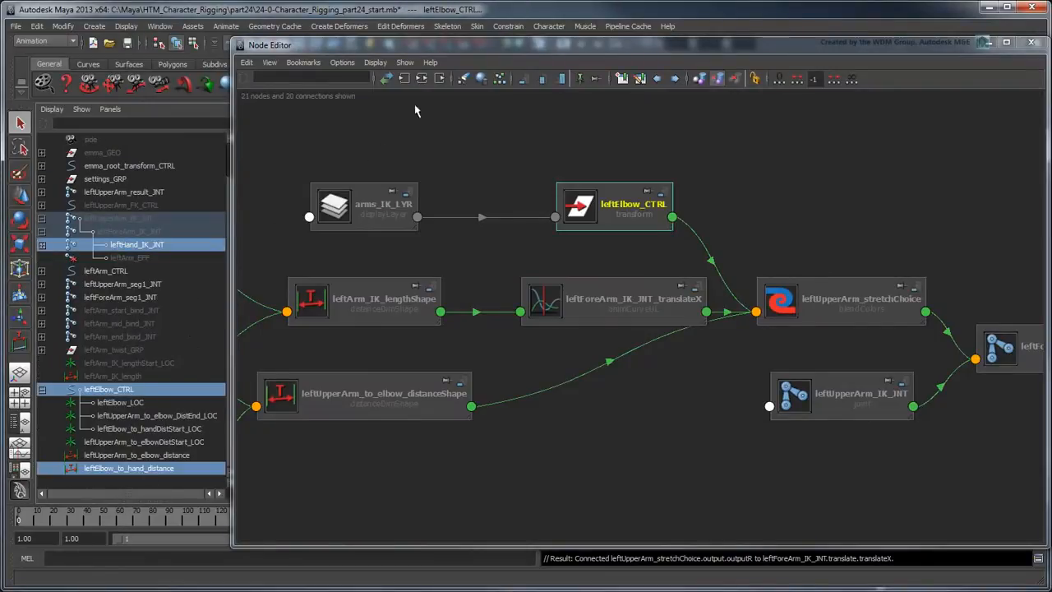
click(422, 79)
Create a blendColors node named leftForeArm_stretchChoice above leftHand_IK_JNT in the graph.
drag(451, 51, 339, 47)
scroll(274, 277, up, 4)
scroll(256, 287, up, 4)
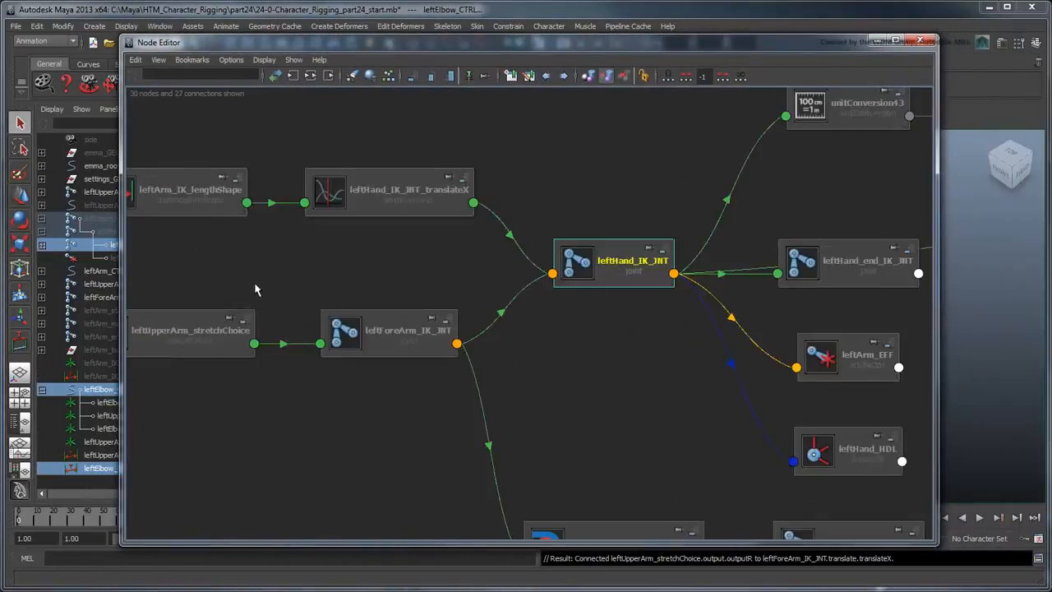
alt+middle_drag(591, 274, 501, 390)
key(Tab)
text(blendColors)
key(Return)
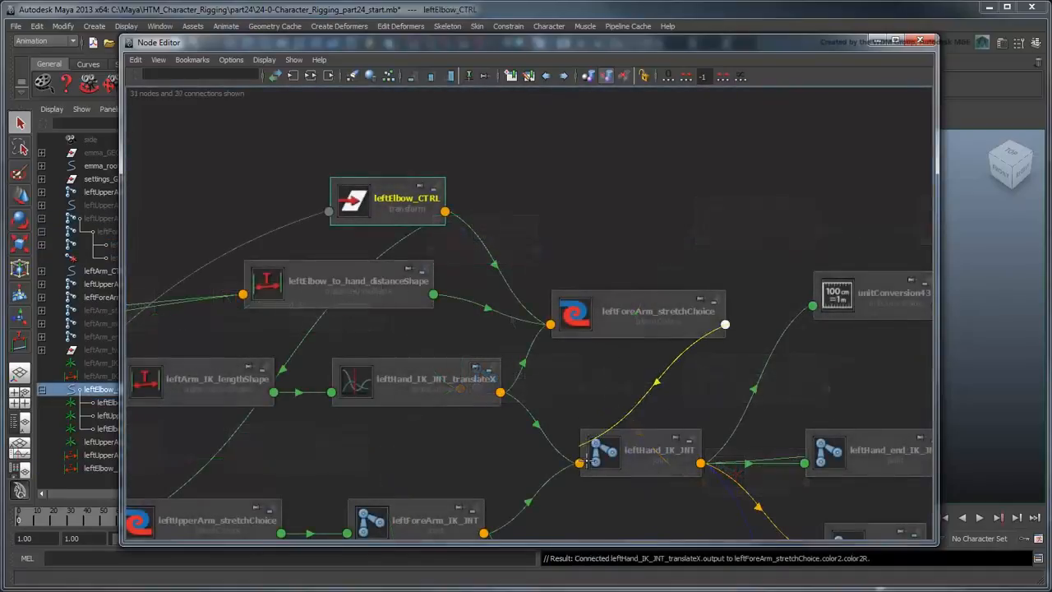
Connect the output of leftForeArm_stretchChoice to Translate X of leftHand_IK_JNT.
drag(588, 461, 581, 463)
mouse_move(629, 522)
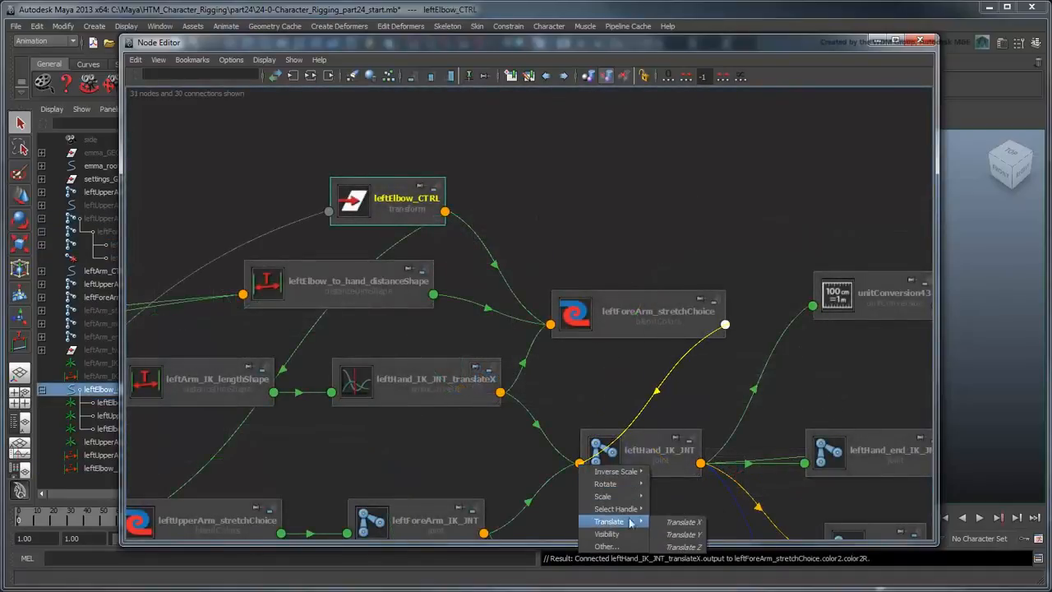
click(680, 522)
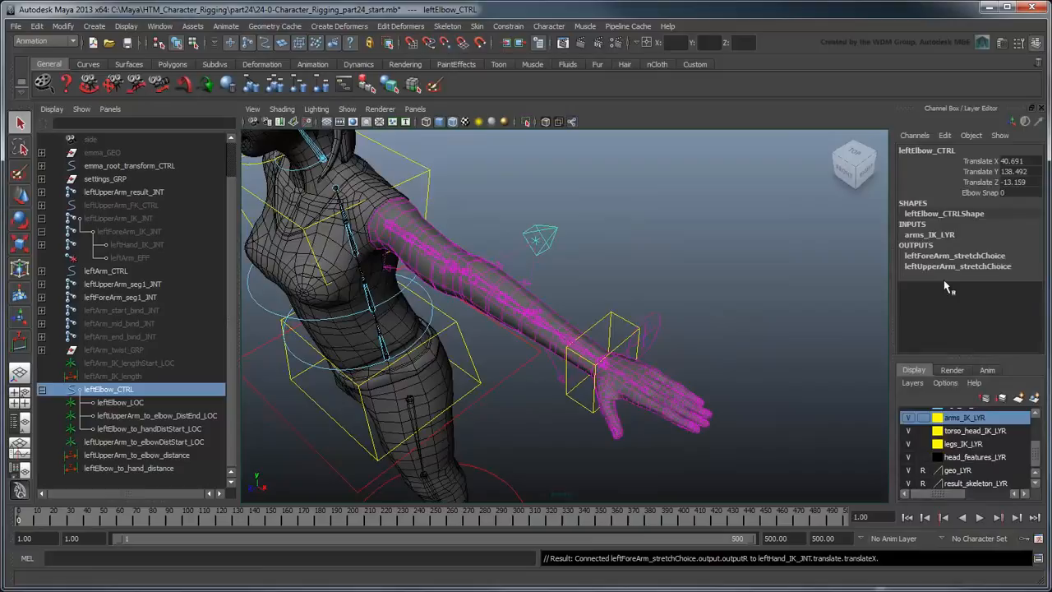
Set leftElbow_CTRL's Elbow Snap to 1 and move the elbow control up and outward from the body.
click(981, 192)
middle_drag(879, 223, 847, 233)
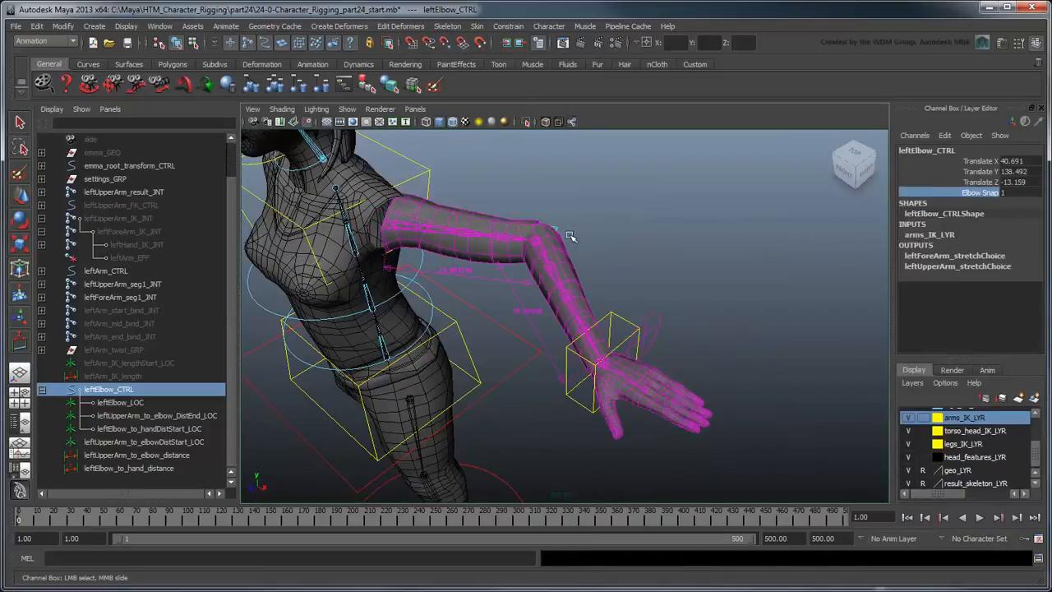
key(w)
middle_drag(542, 251, 587, 170)
drag(586, 171, 585, 209)
Try moving leftArm_CTRL outward with the elbow snapped, and undo the moves of the hand and elbow controls.
click(627, 347)
drag(608, 371, 695, 413)
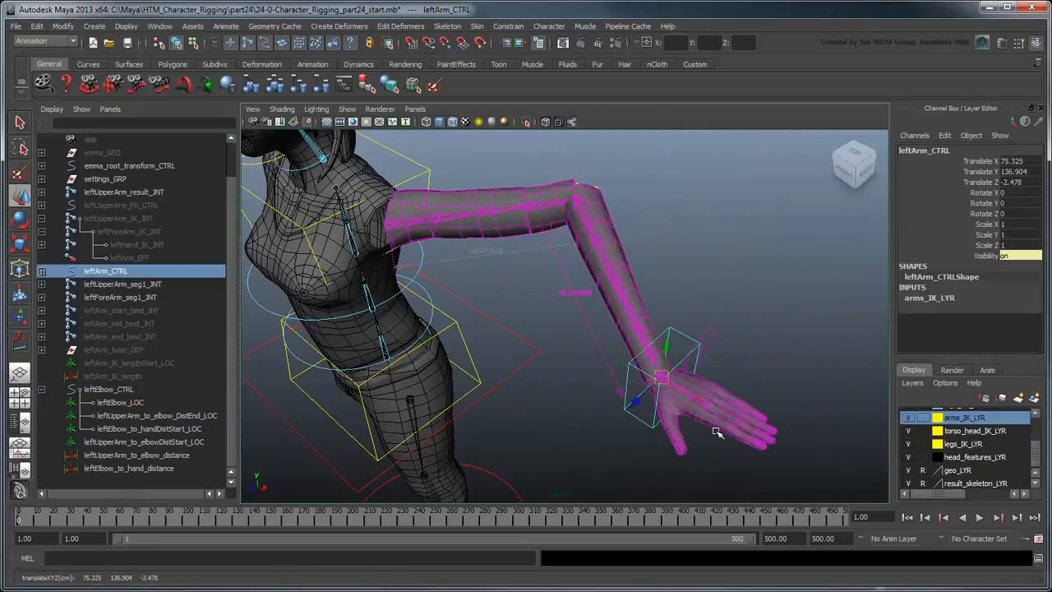
key(ctrl+z)
key(ctrl+z)
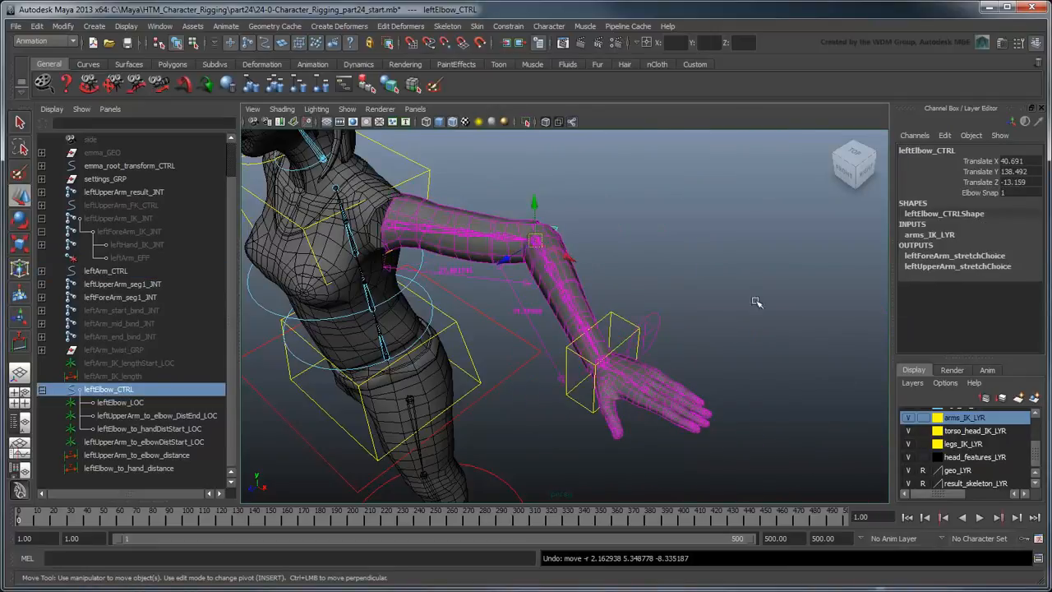
Set leftElbow_CTRL's Elbow Snap back to 0.
click(982, 192)
middle_drag(748, 274, 600, 270)
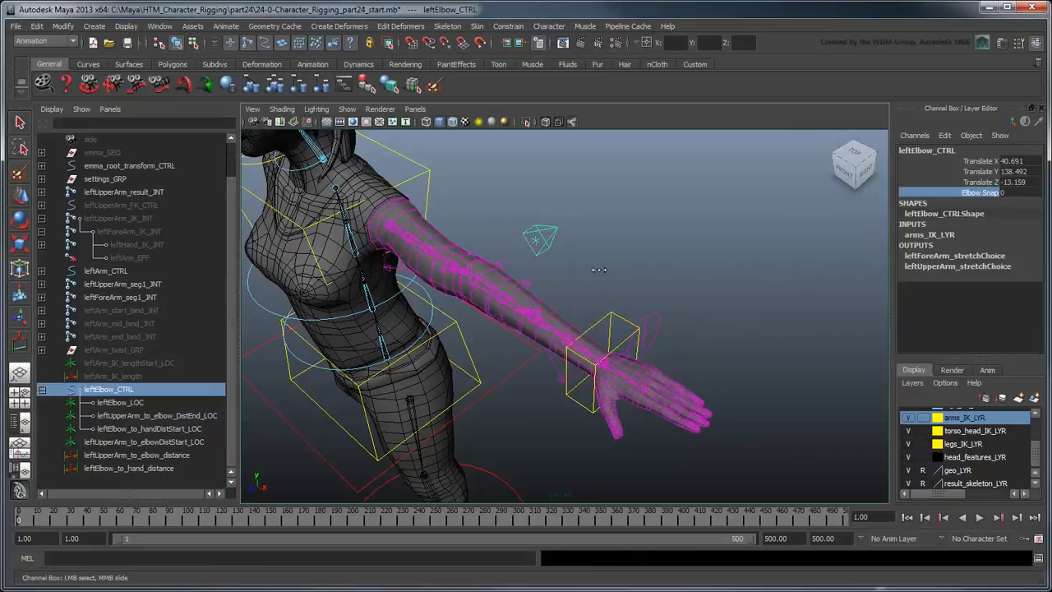
click(600, 269)
Hide the elbow locators and distance nodes, from leftElbow_LOC through leftElbow_to_hand_distance.
click(137, 404)
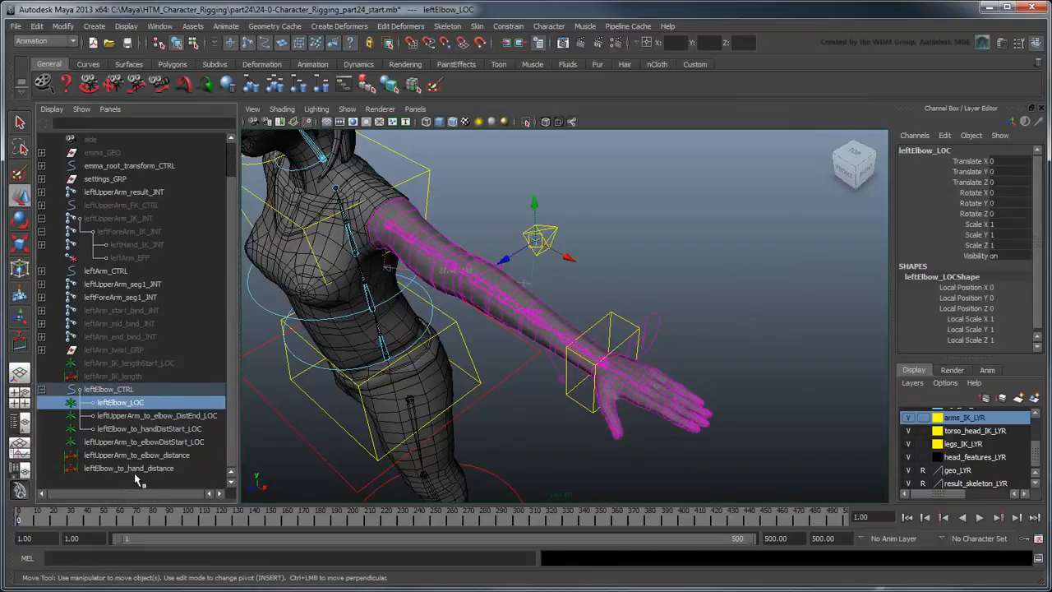
shift+click(136, 469)
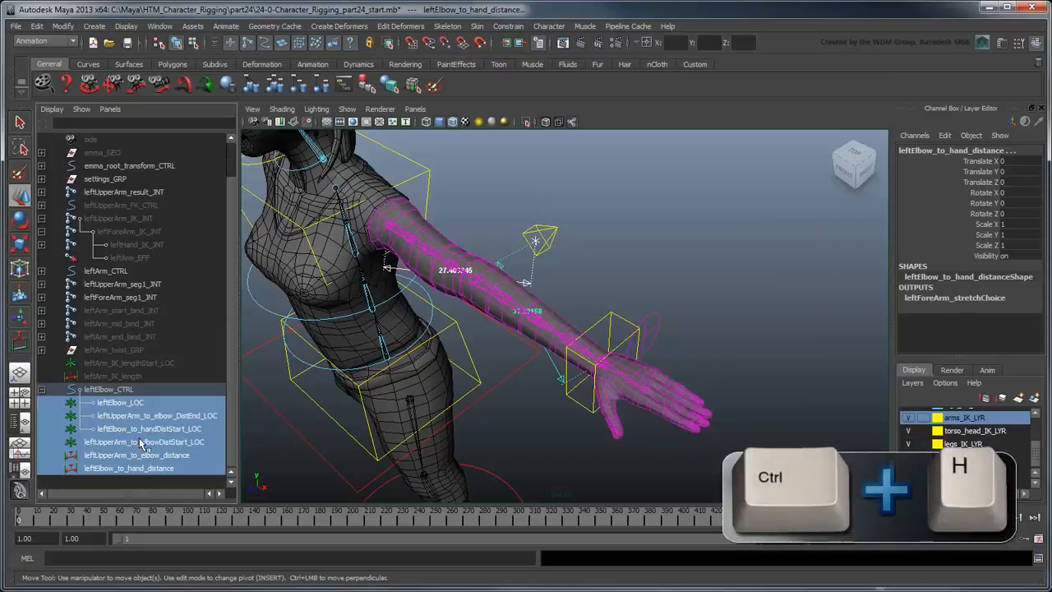
key(ctrl+h)
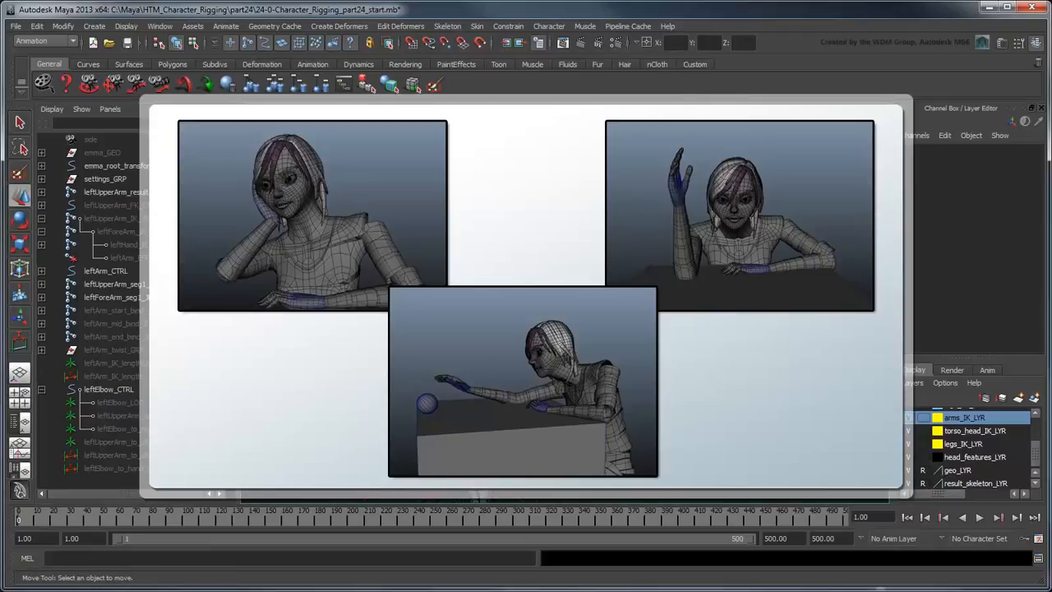
Move leftArm_CTRL upward to about X 65.7, Y 147, Z -1.
click(106, 271)
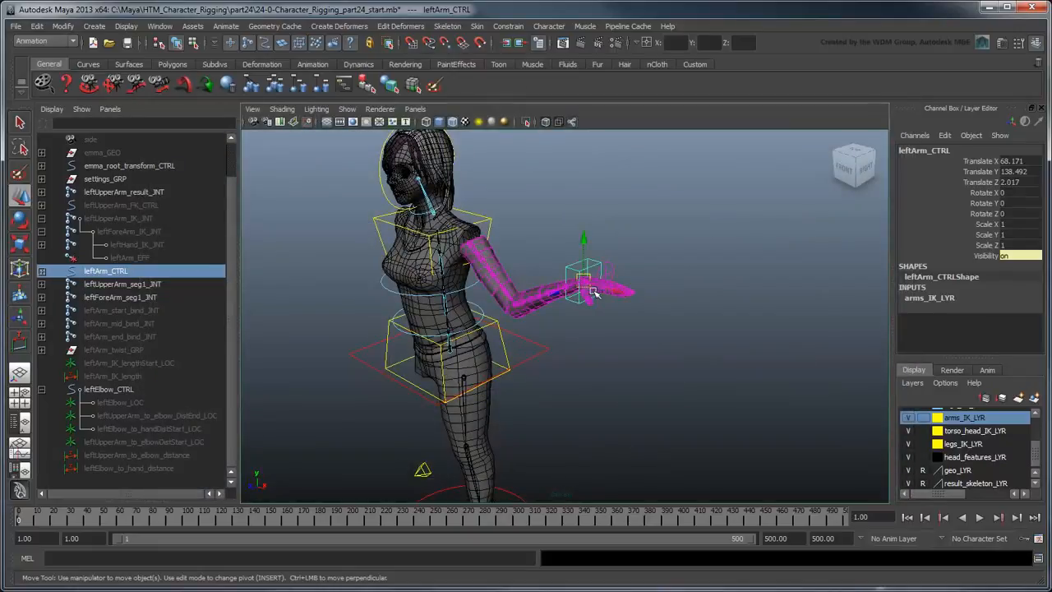
drag(590, 288, 585, 253)
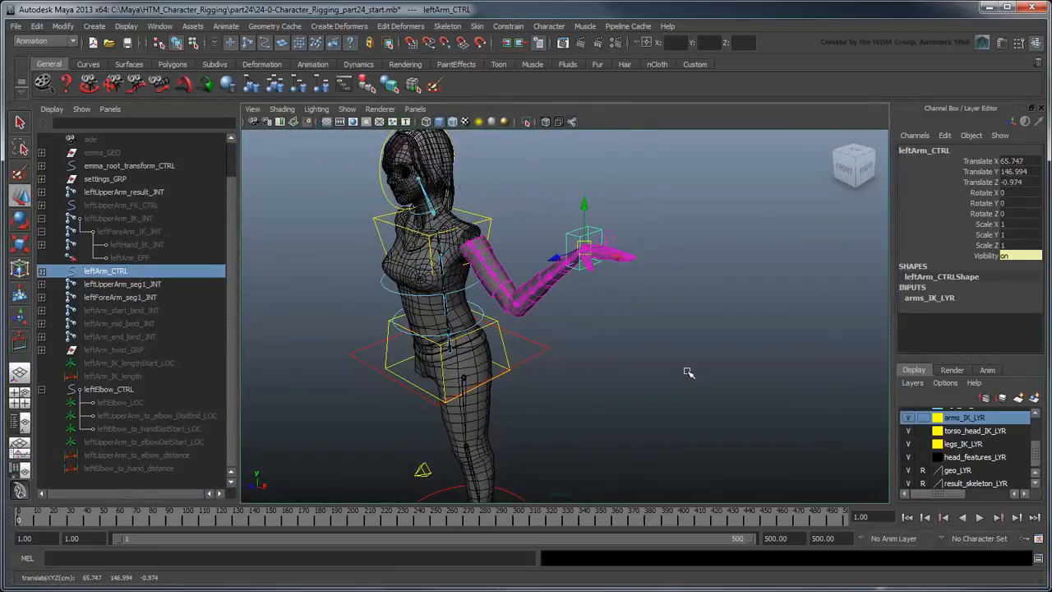